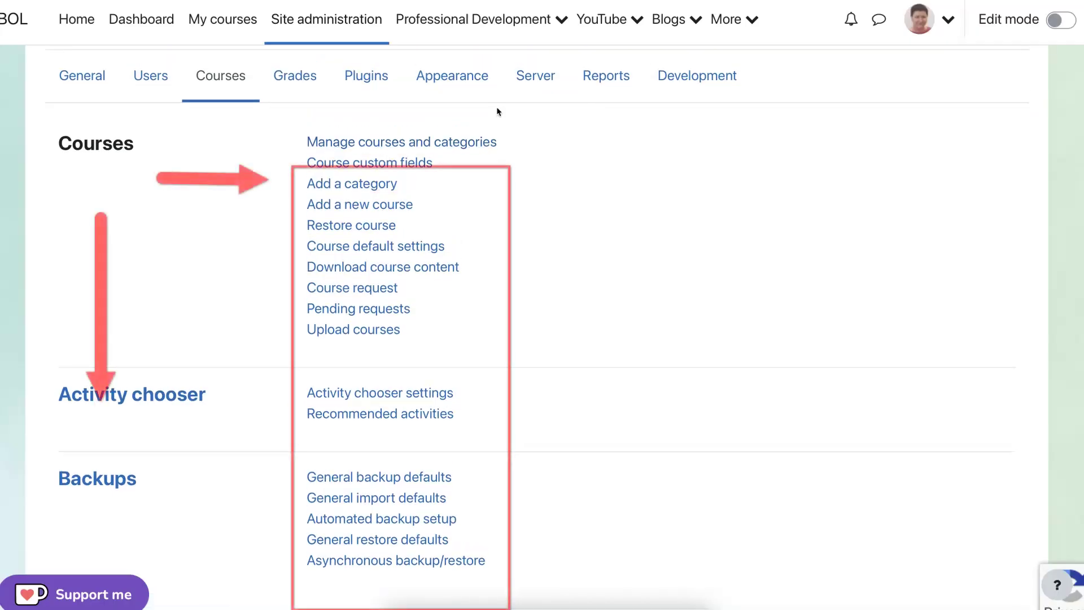
{"action": "scroll", "coordinate": [497, 111], "scroll_direction": "up", "scroll_amount": 1}
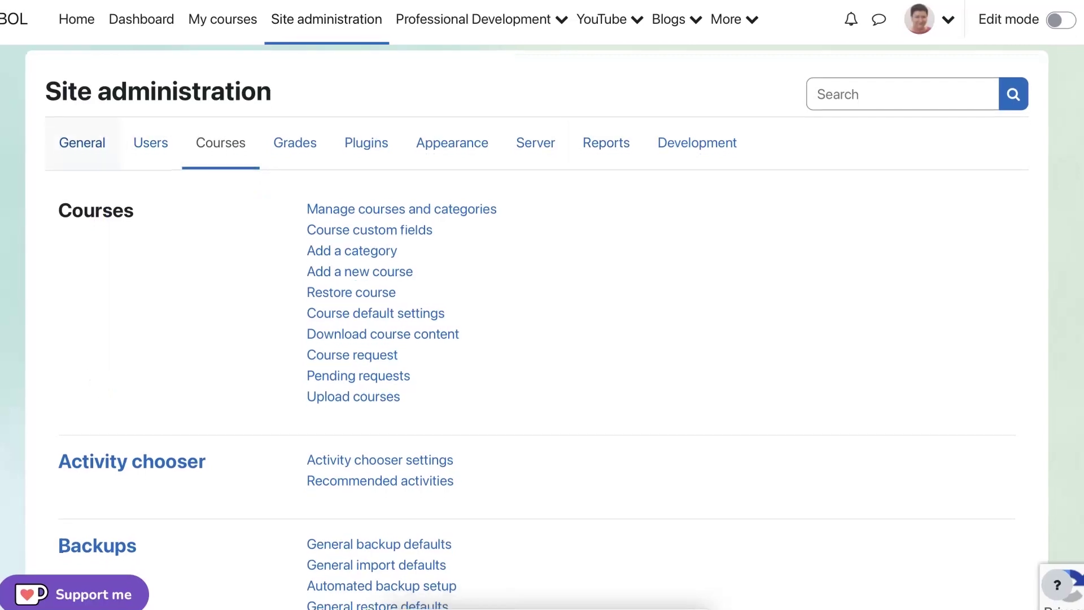
- Show the General site administration links and review Competencies, Badges, Language and Messaging
{"action": "left_click", "coordinate": [81, 142]}
{"action": "scroll", "coordinate": [364, 231], "scroll_direction": "down", "scroll_amount": 3}
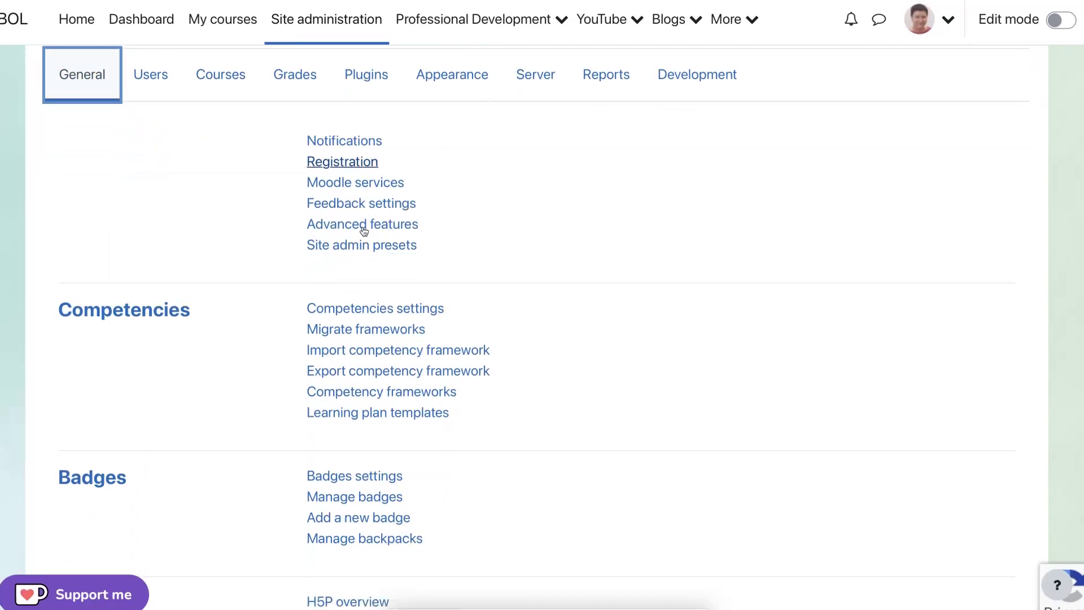
{"action": "scroll", "coordinate": [365, 232], "scroll_direction": "down", "scroll_amount": 4}
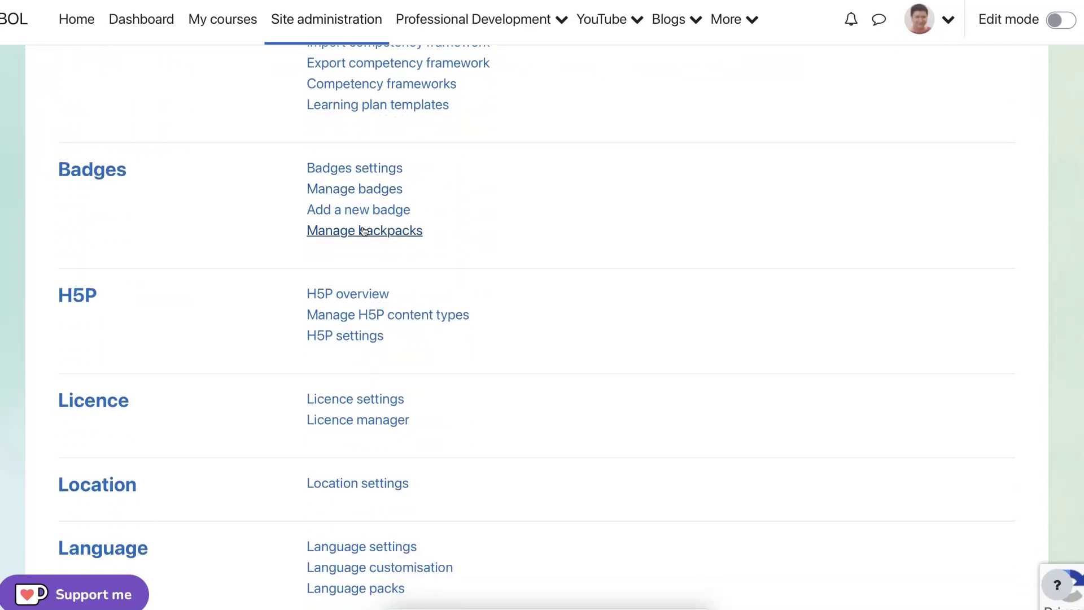
{"action": "scroll", "coordinate": [364, 232], "scroll_direction": "up", "scroll_amount": 1}
{"action": "scroll", "coordinate": [365, 231], "scroll_direction": "down", "scroll_amount": 3}
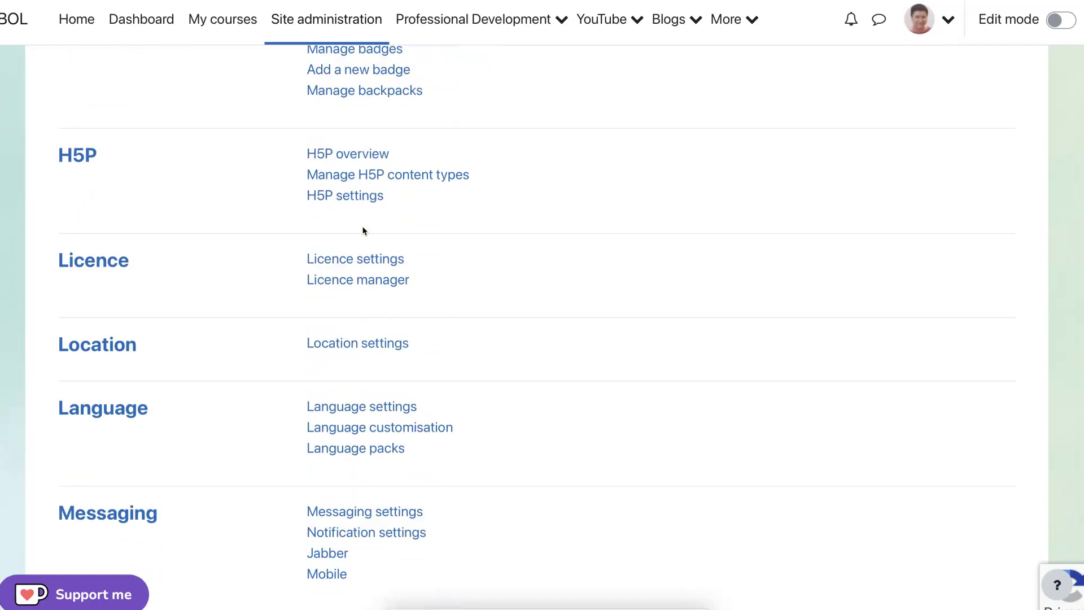
{"action": "scroll", "coordinate": [364, 232], "scroll_direction": "down", "scroll_amount": 2}
{"action": "scroll", "coordinate": [364, 231], "scroll_direction": "down", "scroll_amount": 3}
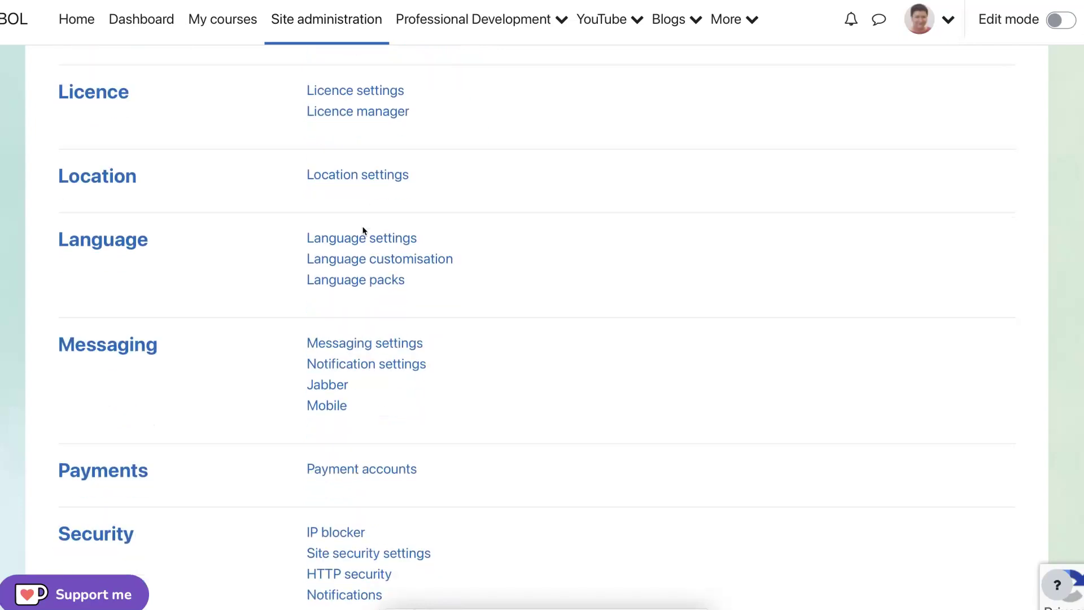
{"action": "scroll", "coordinate": [364, 230], "scroll_direction": "down", "scroll_amount": 3}
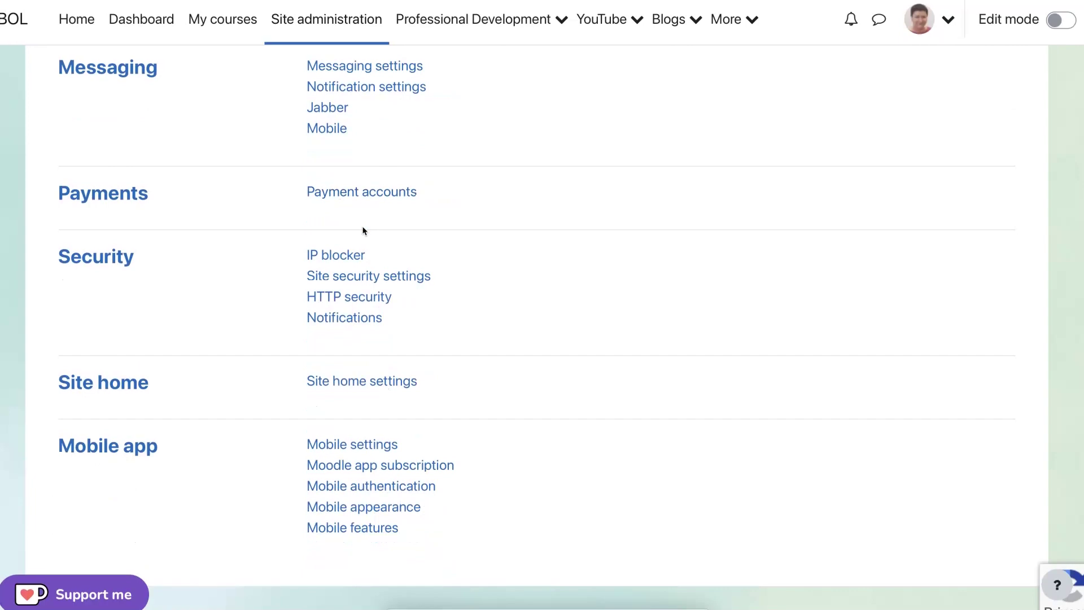
{"action": "scroll", "coordinate": [364, 230], "scroll_direction": "up", "scroll_amount": 2}
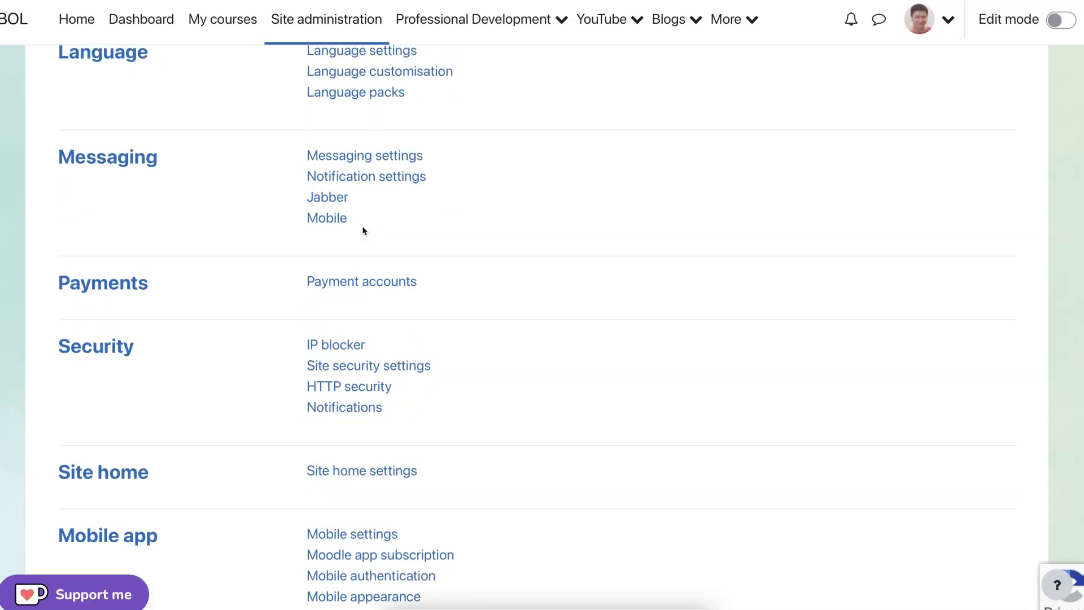
{"action": "scroll", "coordinate": [364, 231], "scroll_direction": "up", "scroll_amount": 3}
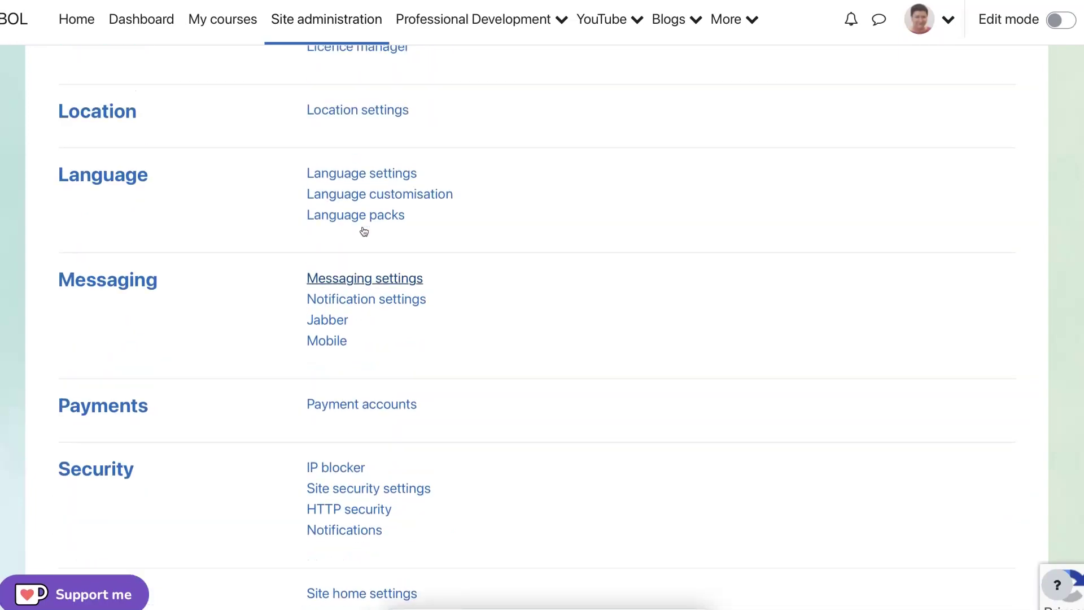
{"action": "scroll", "coordinate": [365, 231], "scroll_direction": "up", "scroll_amount": 3}
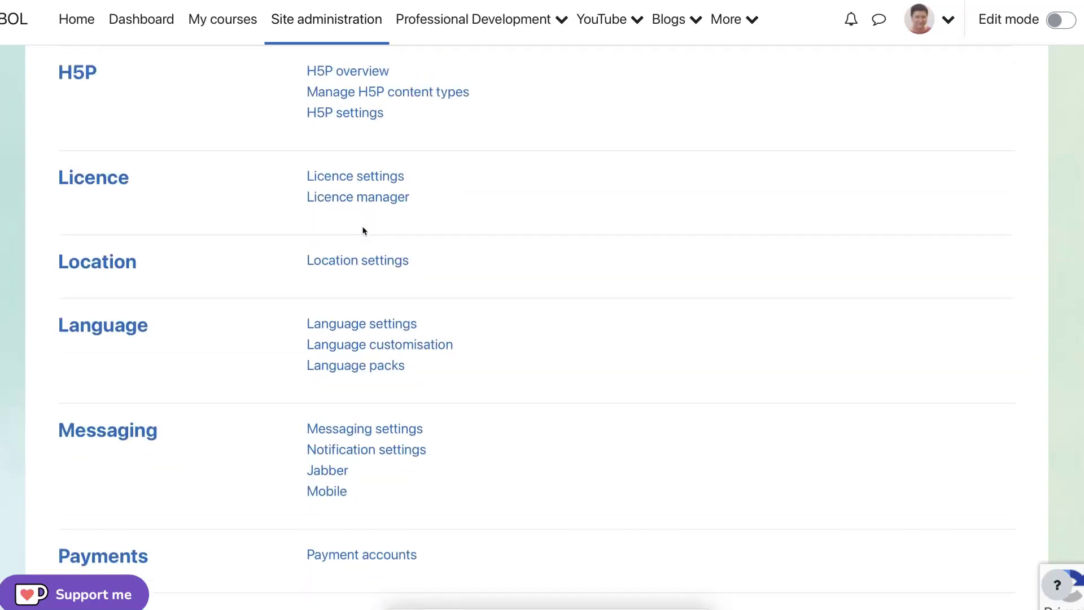
{"action": "scroll", "coordinate": [364, 230], "scroll_direction": "up", "scroll_amount": 10}
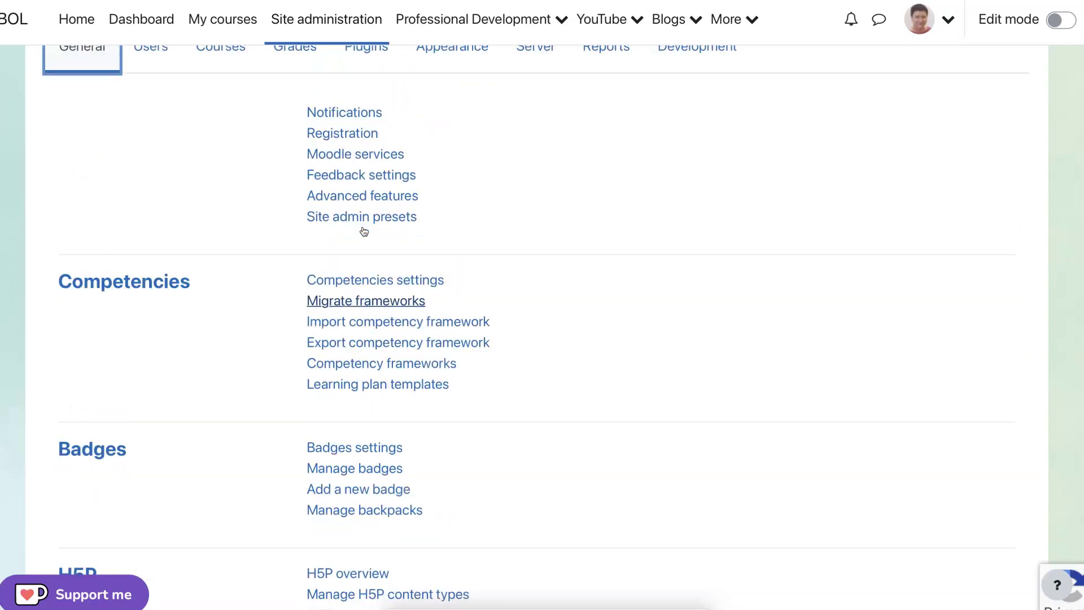
{"action": "scroll", "coordinate": [364, 231], "scroll_direction": "up", "scroll_amount": 2}
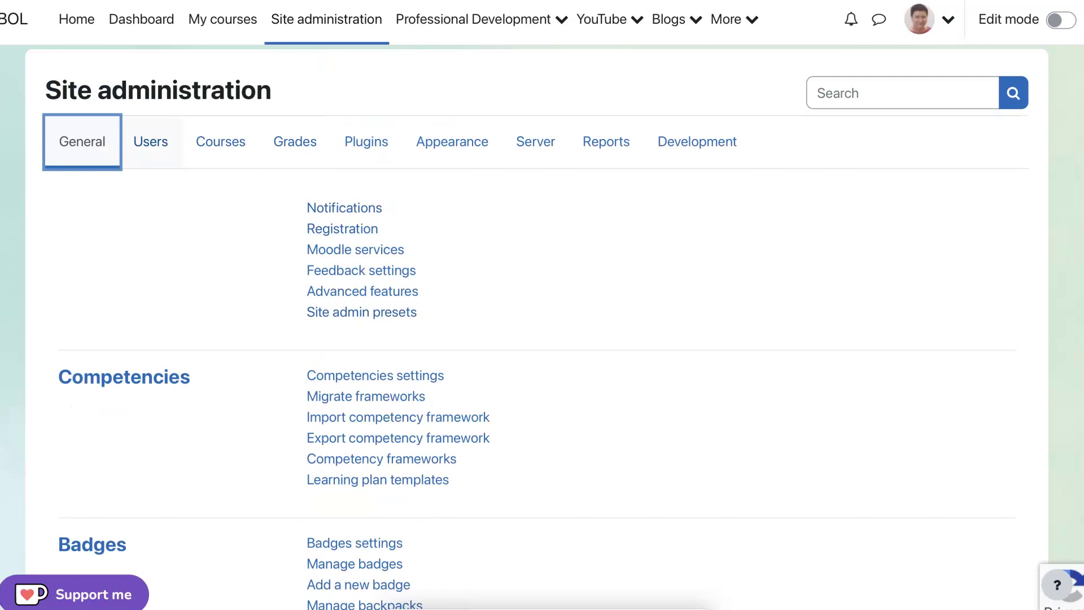
- Browse the Users administration links, then bring up the Courses administration links
{"action": "left_click", "coordinate": [150, 141]}
{"action": "scroll", "coordinate": [380, 270], "scroll_direction": "down", "scroll_amount": 3}
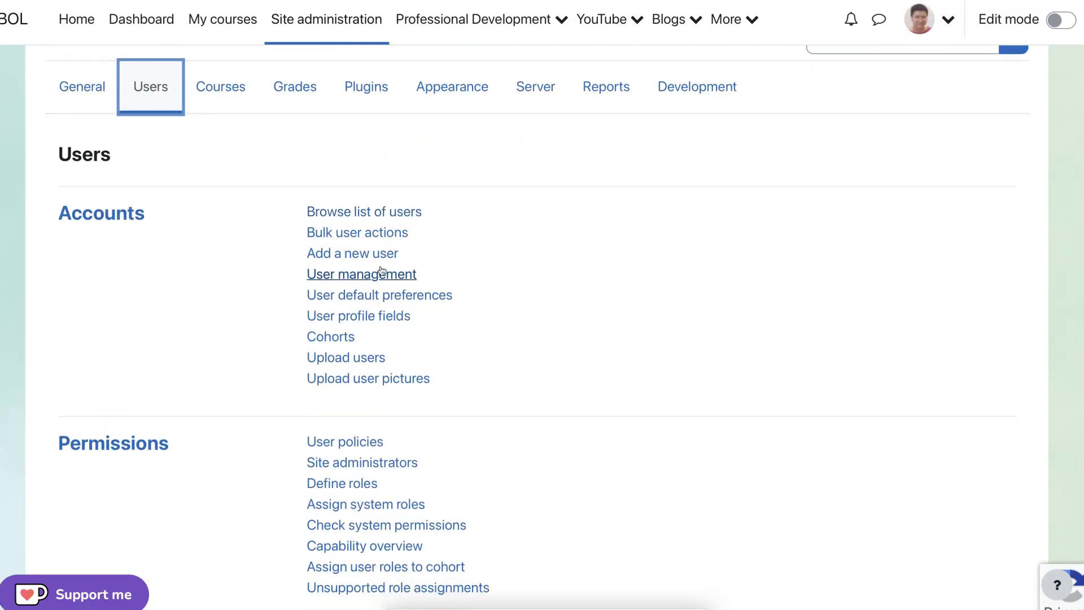
{"action": "scroll", "coordinate": [380, 271], "scroll_direction": "down", "scroll_amount": 3}
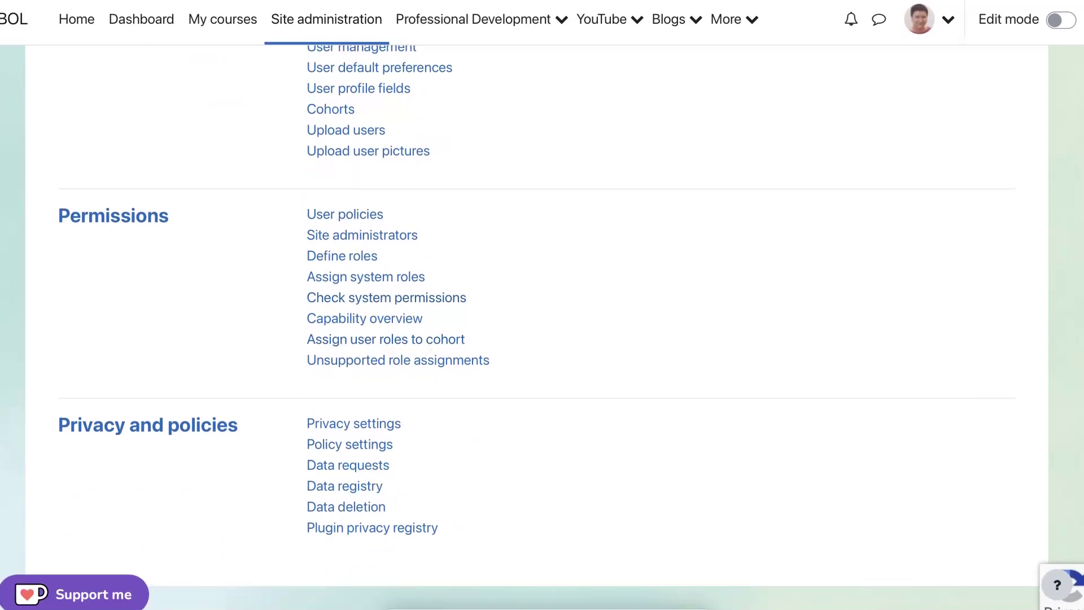
{"action": "scroll", "coordinate": [480, 235], "scroll_direction": "up", "scroll_amount": 5}
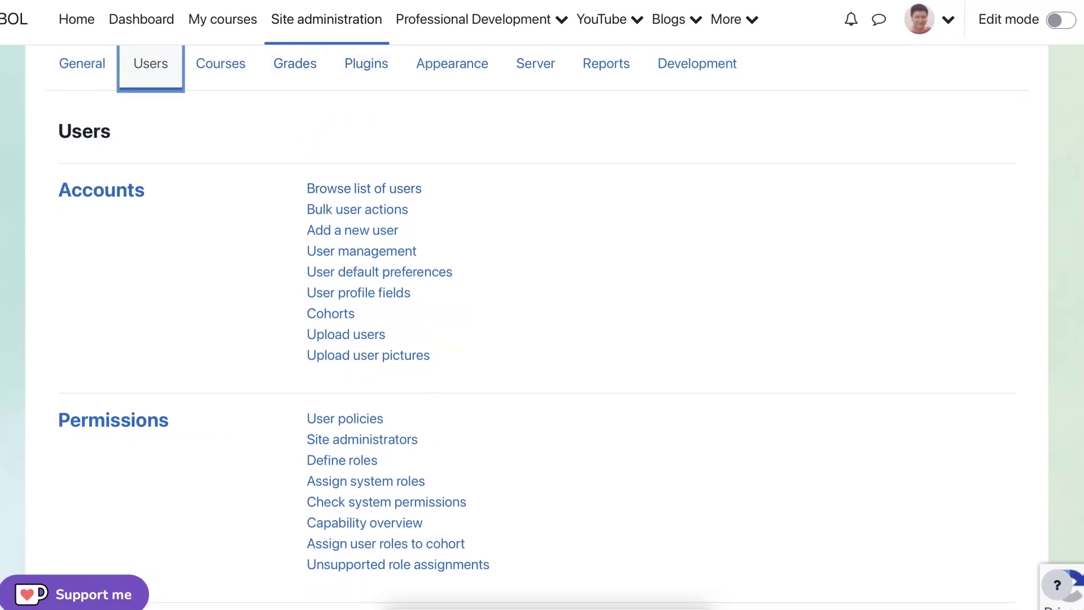
{"action": "left_click", "coordinate": [220, 63]}
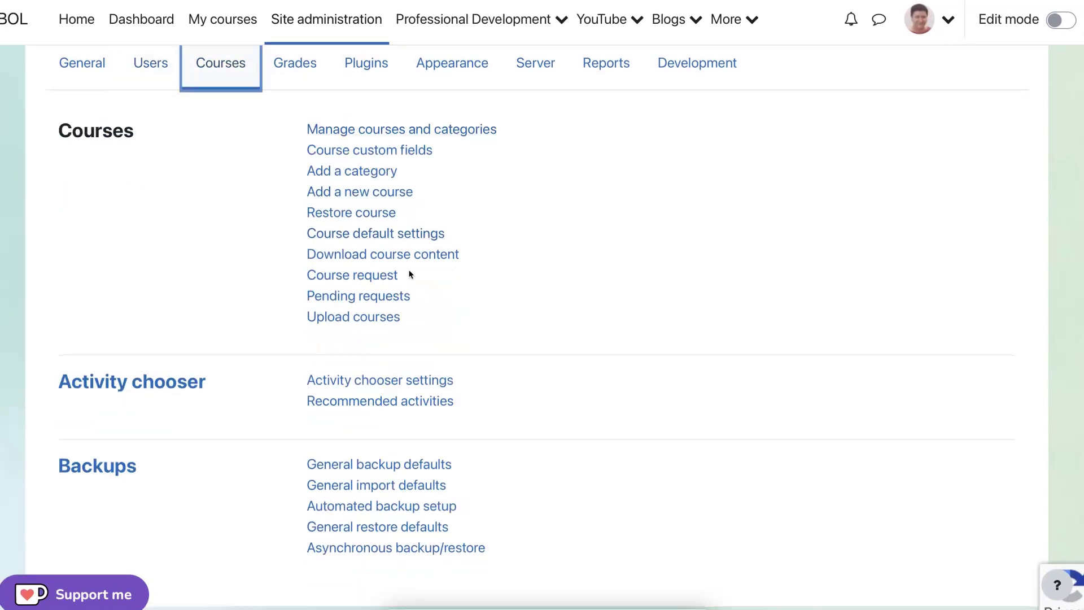
{"action": "scroll", "coordinate": [409, 273], "scroll_direction": "down", "scroll_amount": 1}
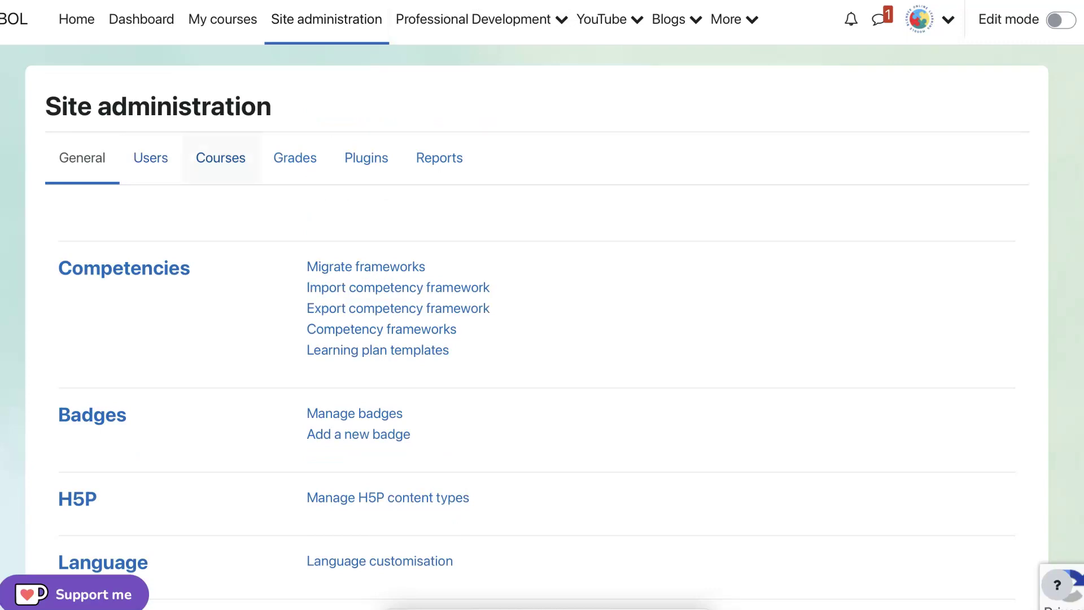
- Go to Manage courses and categories, showing the Manager Training category and its course
{"action": "left_click", "coordinate": [220, 157]}
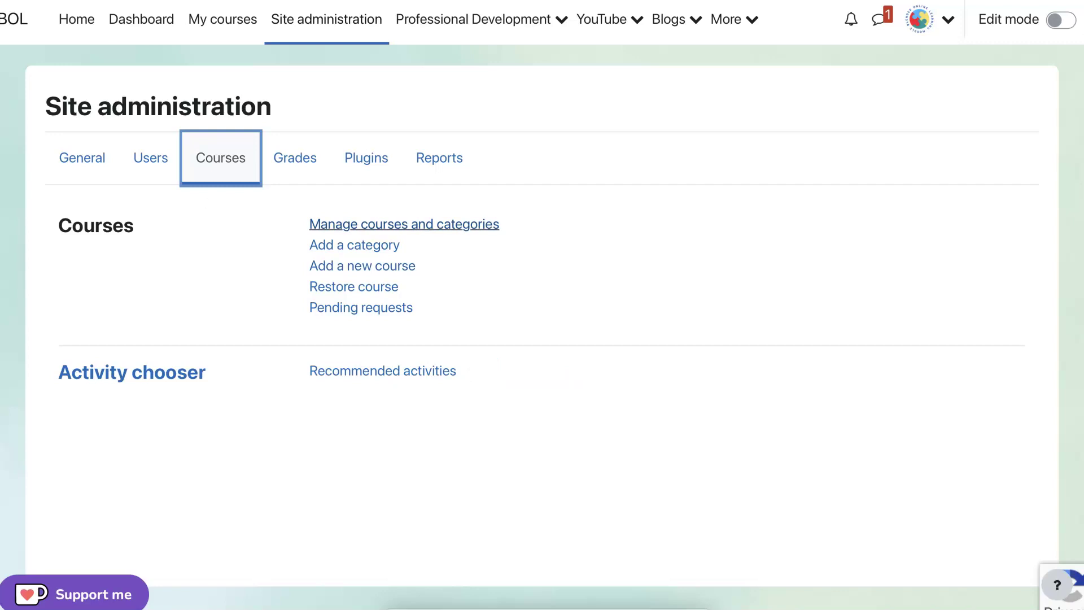
{"action": "left_click", "coordinate": [404, 224]}
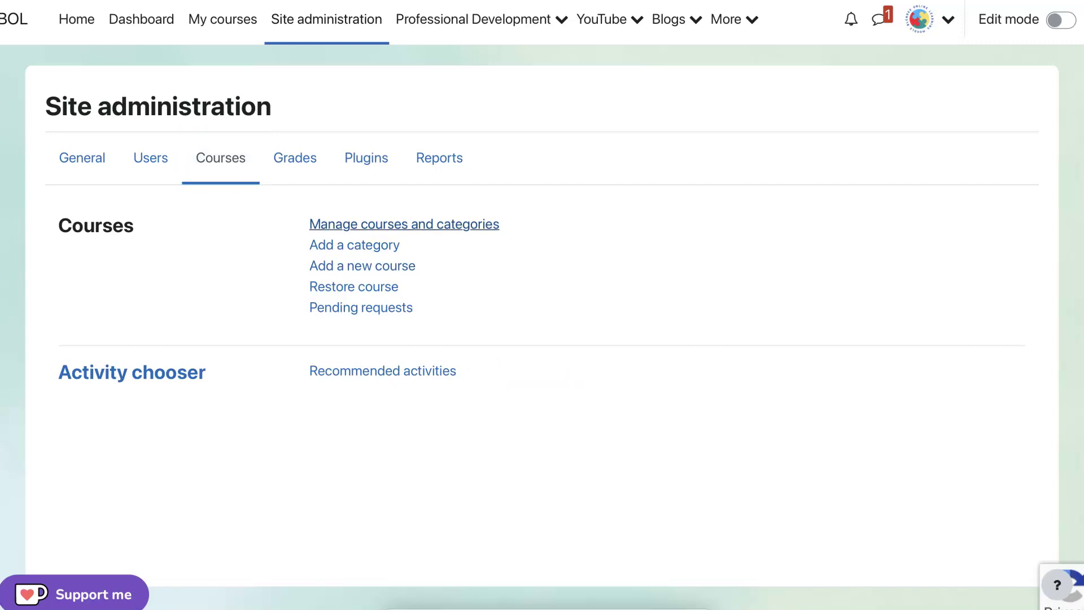
- Start a new course category from the Manager Training management page
{"action": "left_click", "coordinate": [359, 226]}
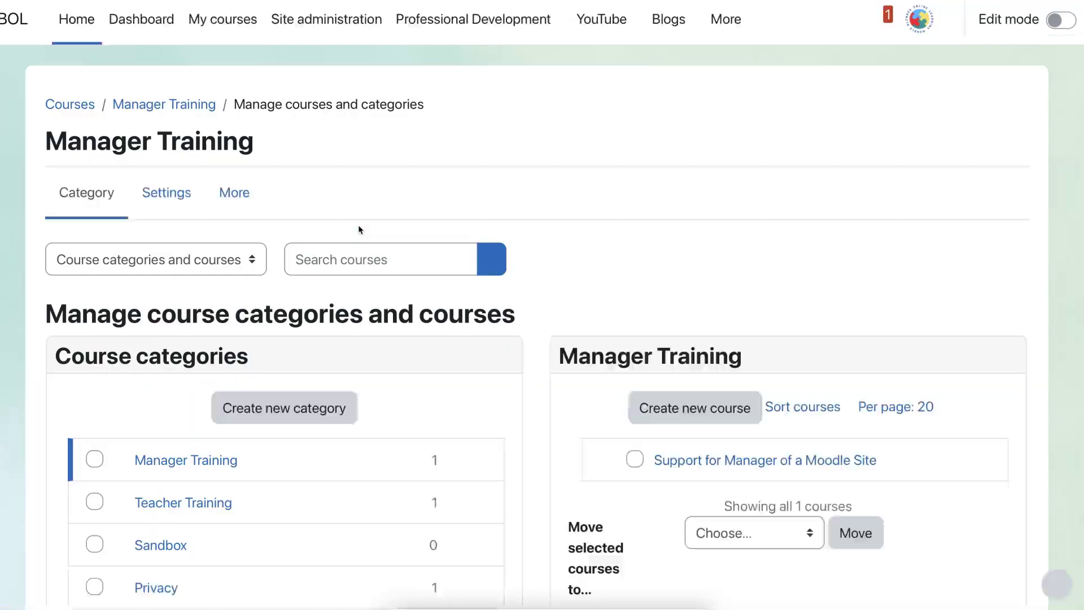
{"action": "scroll", "coordinate": [359, 230], "scroll_direction": "down", "scroll_amount": 3}
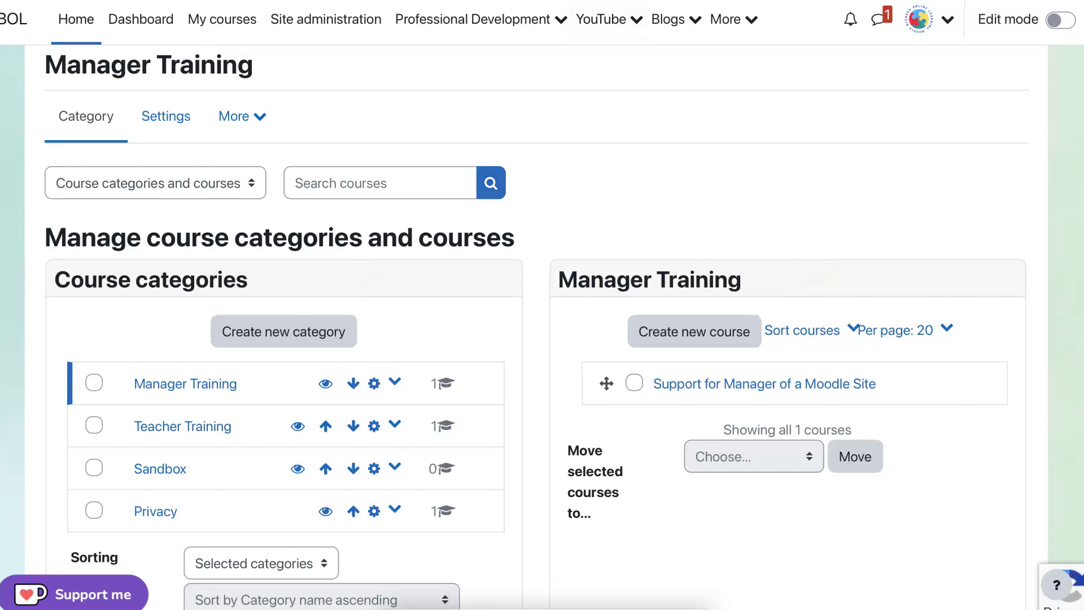
{"action": "scroll", "coordinate": [335, 266], "scroll_direction": "down", "scroll_amount": 1}
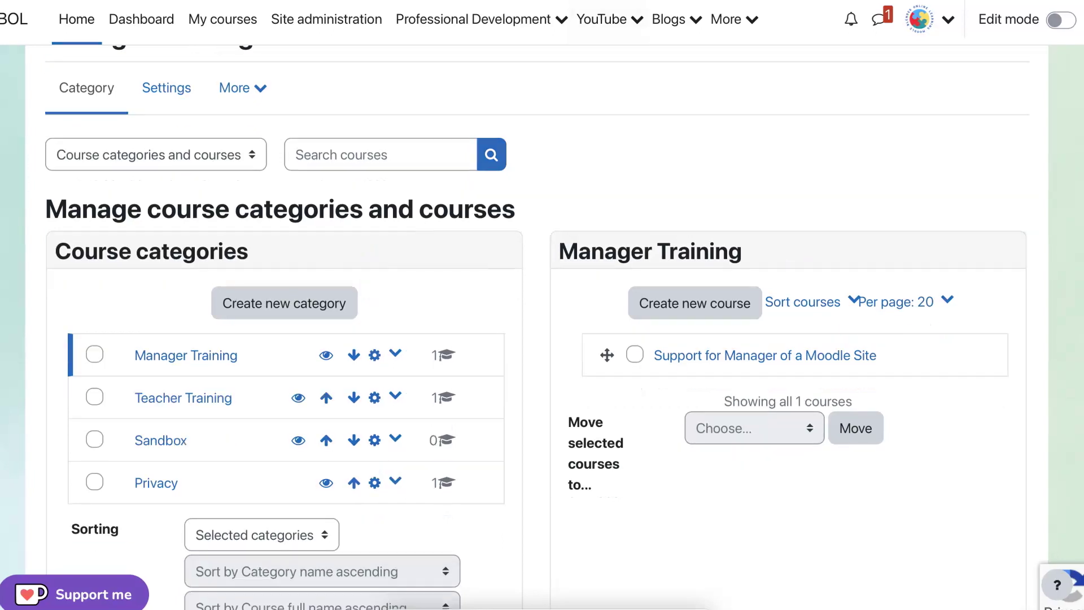
{"action": "left_click", "coordinate": [284, 303]}
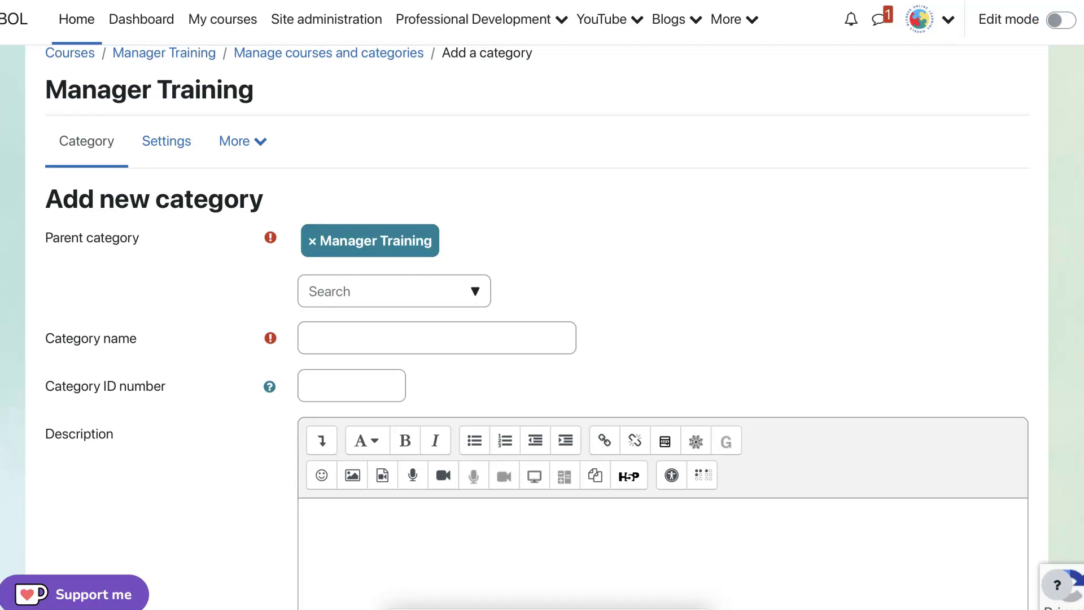
- Create a category named Nellie with Top as its parent category
{"action": "left_click", "coordinate": [394, 291]}
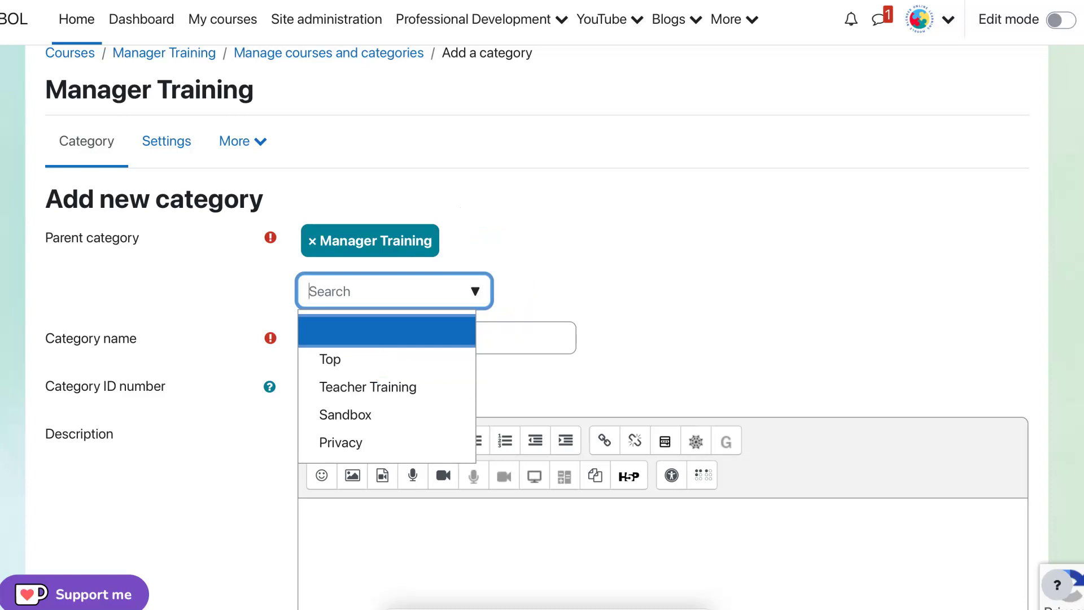
{"action": "left_click", "coordinate": [329, 362]}
{"action": "scroll", "coordinate": [324, 358], "scroll_direction": "down", "scroll_amount": 1}
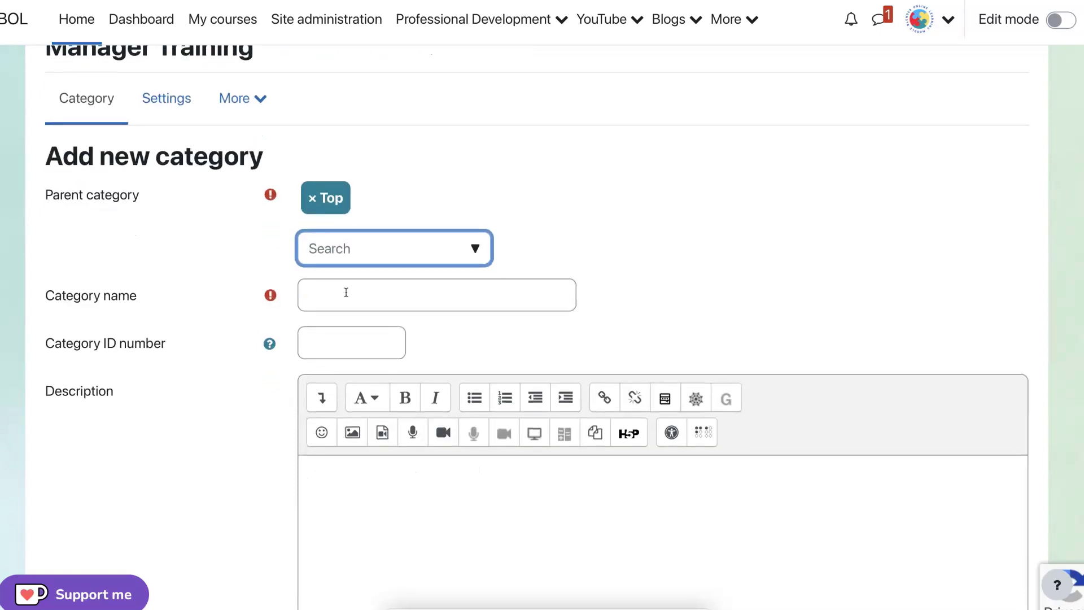
{"action": "left_click", "coordinate": [347, 290]}
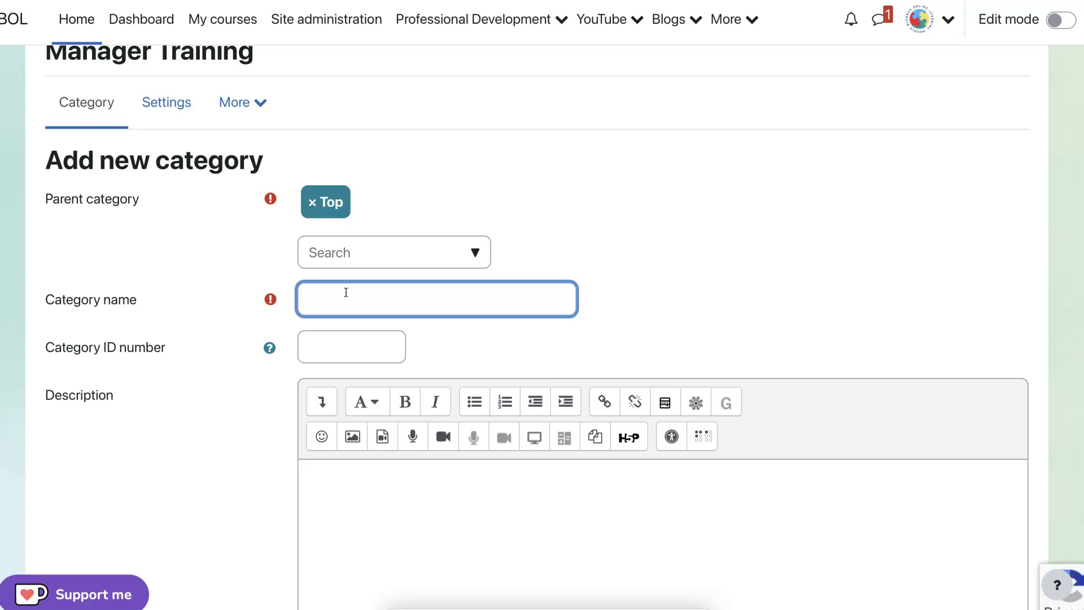
{"action": "scroll", "coordinate": [346, 292], "scroll_direction": "down", "scroll_amount": 2}
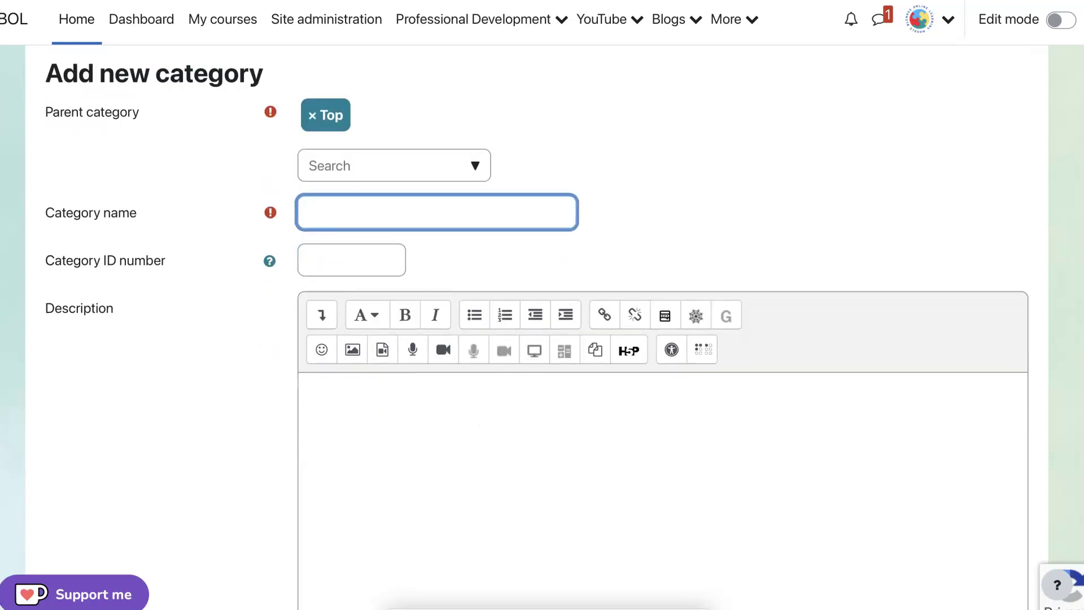
{"action": "scroll", "coordinate": [359, 243], "scroll_direction": "up", "scroll_amount": 1}
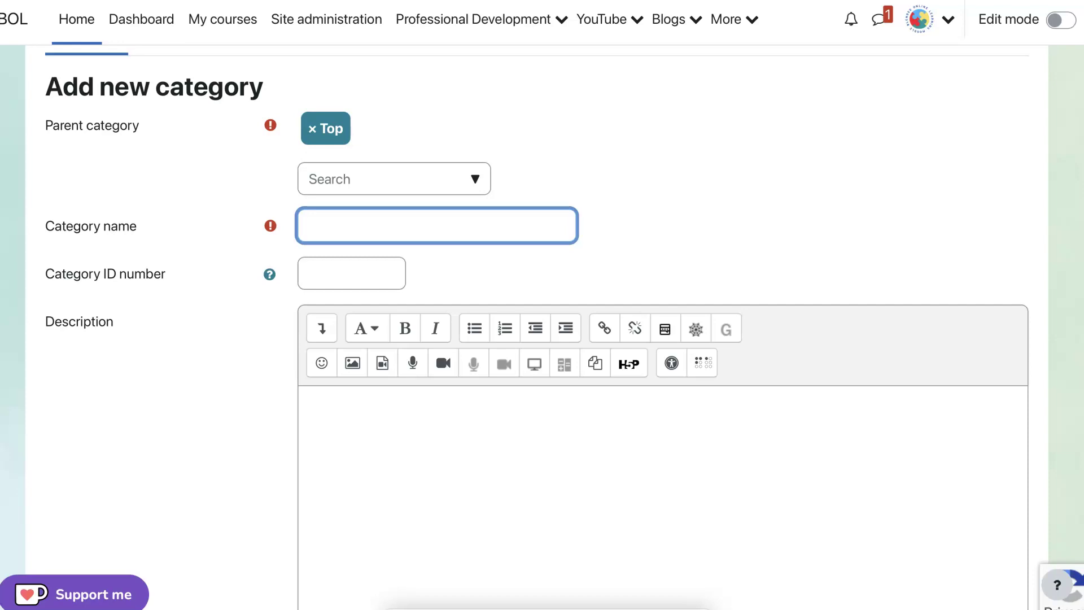
{"action": "type", "text": "Nellie"}
{"action": "scroll", "coordinate": [457, 162], "scroll_direction": "down", "scroll_amount": 4}
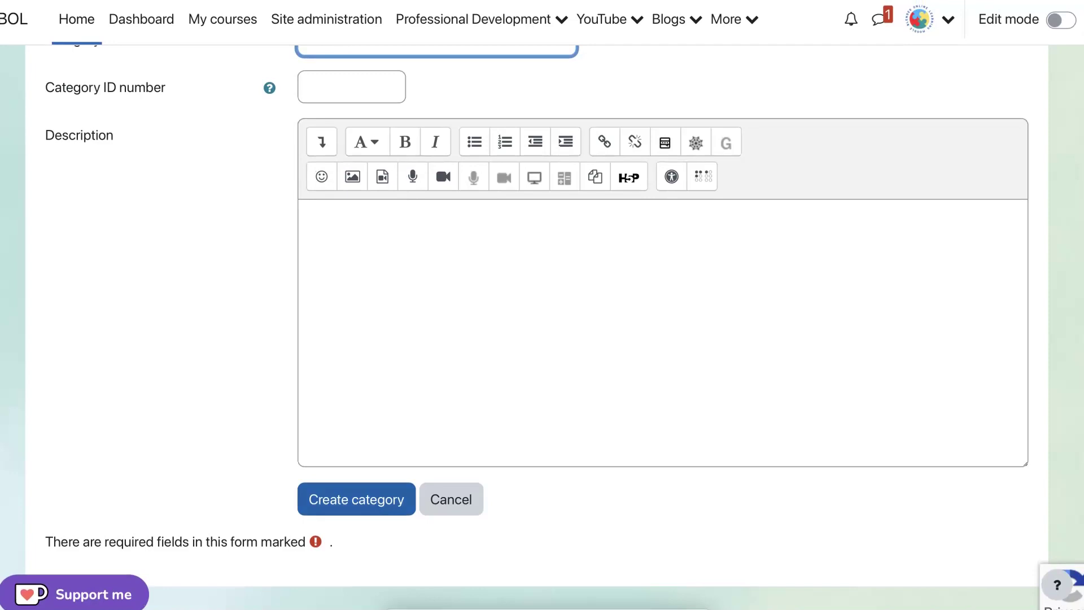
{"action": "left_click", "coordinate": [356, 498]}
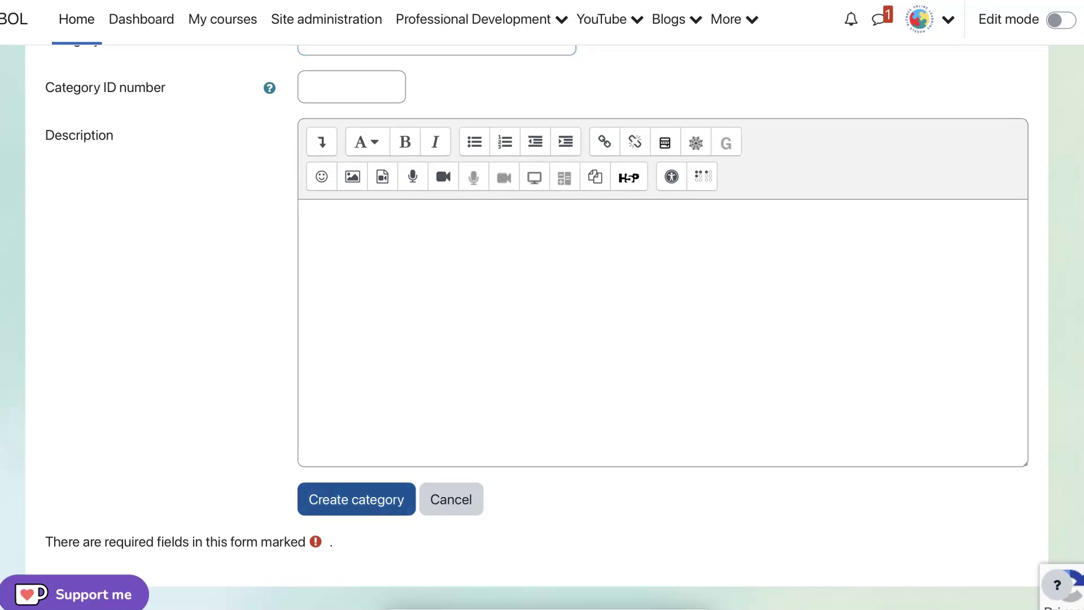
- Start a new course inside the Nellie category
{"action": "scroll", "coordinate": [531, 103], "scroll_direction": "down", "scroll_amount": 2}
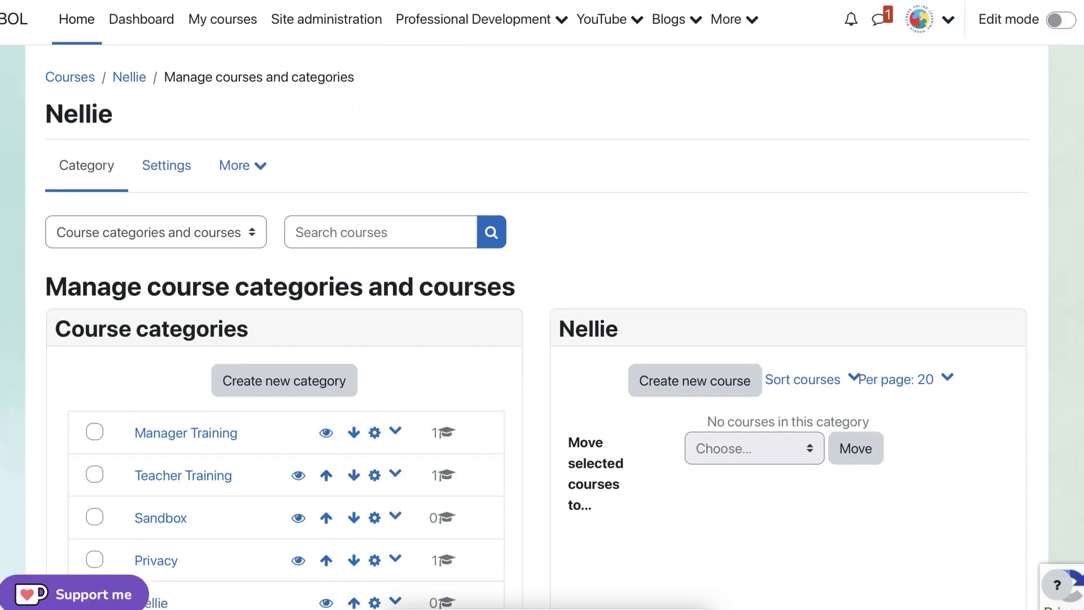
{"action": "scroll", "coordinate": [530, 103], "scroll_direction": "down", "scroll_amount": 2}
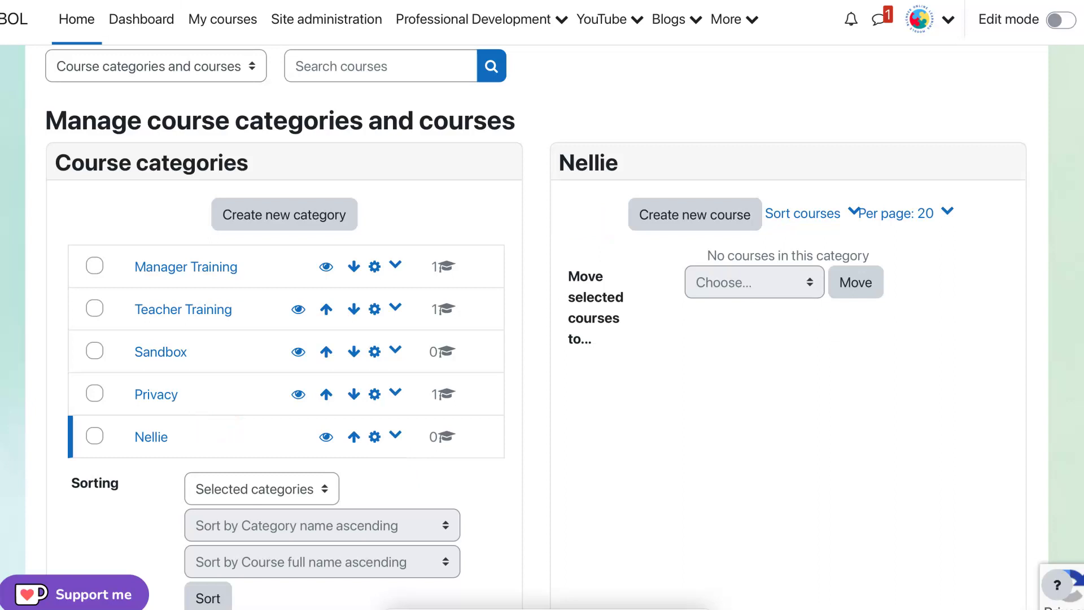
{"action": "left_click", "coordinate": [655, 214]}
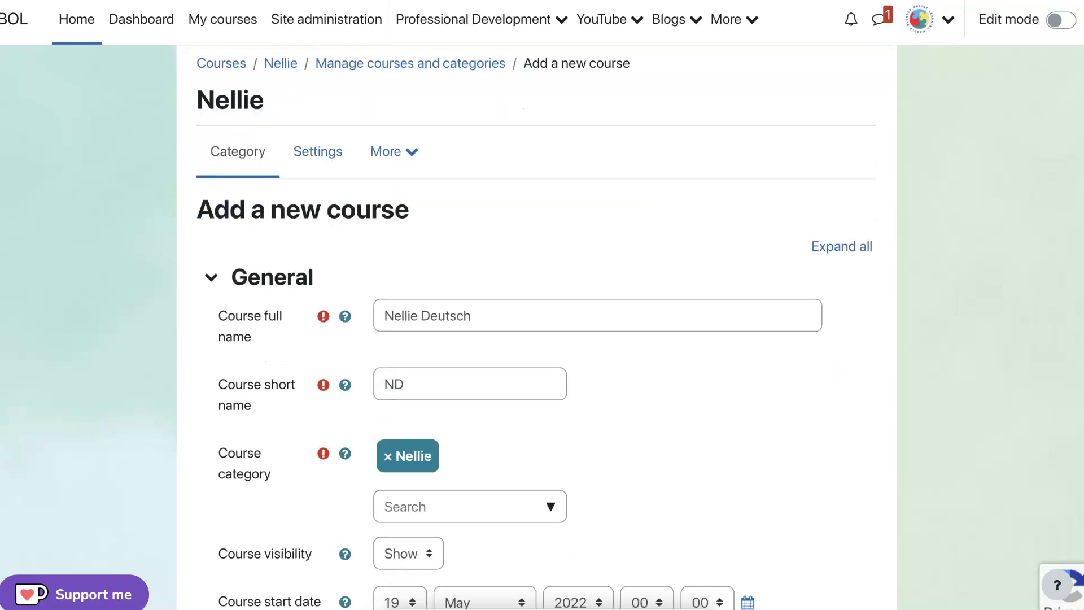
- Disable the course end date on the new course form
{"action": "scroll", "coordinate": [612, 327], "scroll_direction": "down", "scroll_amount": 3}
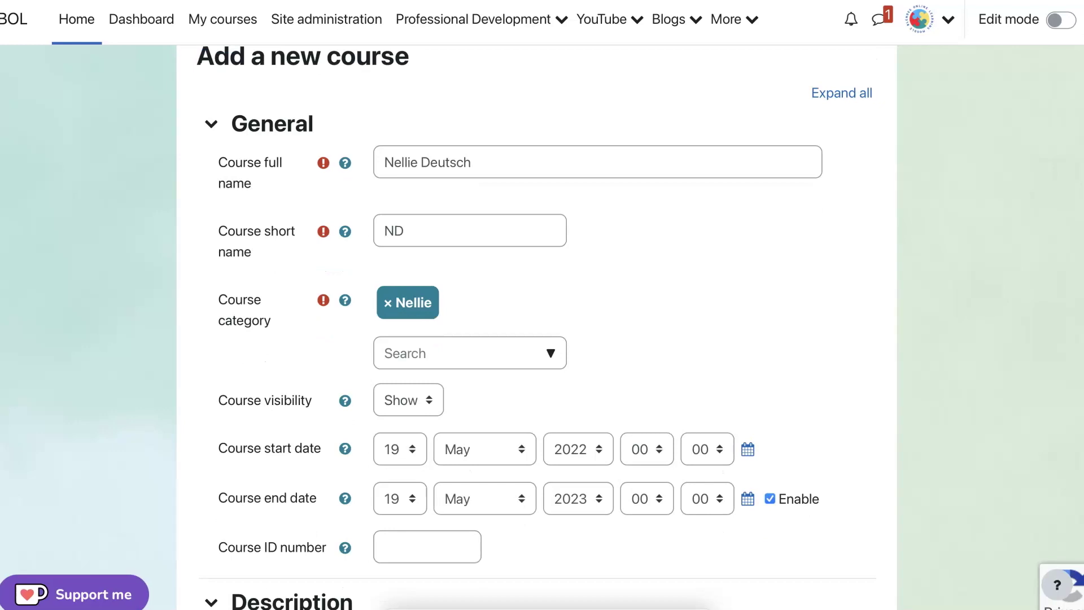
{"action": "scroll", "coordinate": [537, 328], "scroll_direction": "down", "scroll_amount": 2}
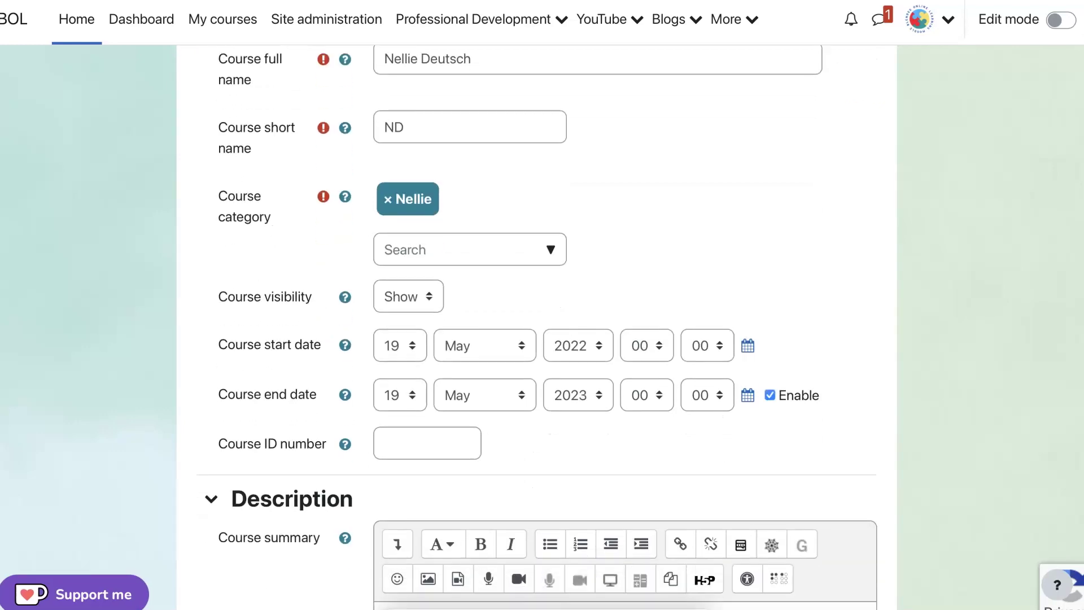
{"action": "scroll", "coordinate": [536, 328], "scroll_direction": "down", "scroll_amount": 1}
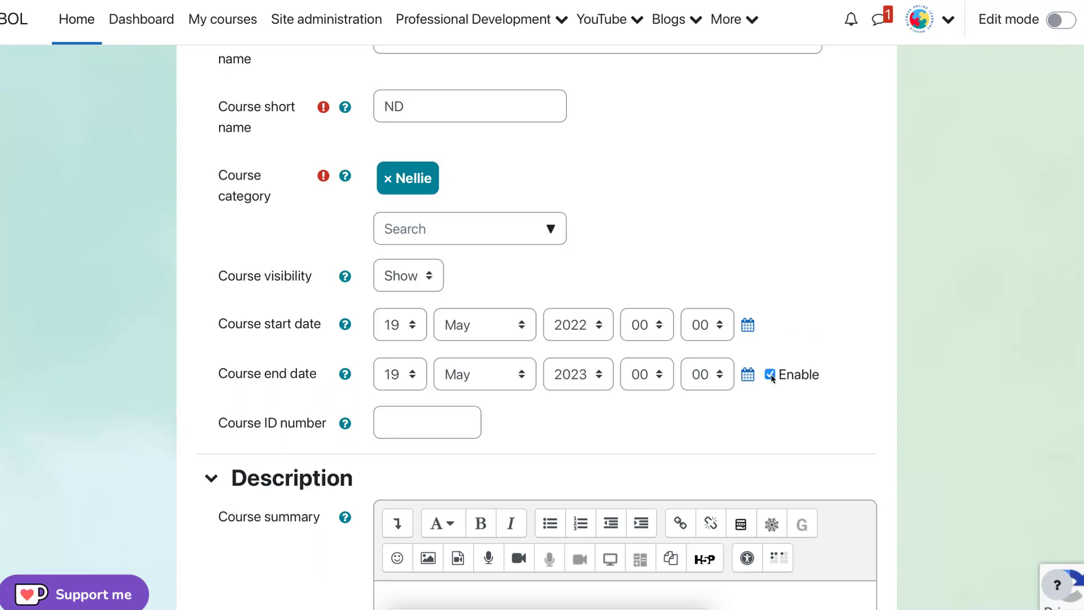
{"action": "scroll", "coordinate": [537, 312], "scroll_direction": "down", "scroll_amount": 1}
{"action": "left_click", "coordinate": [770, 345]}
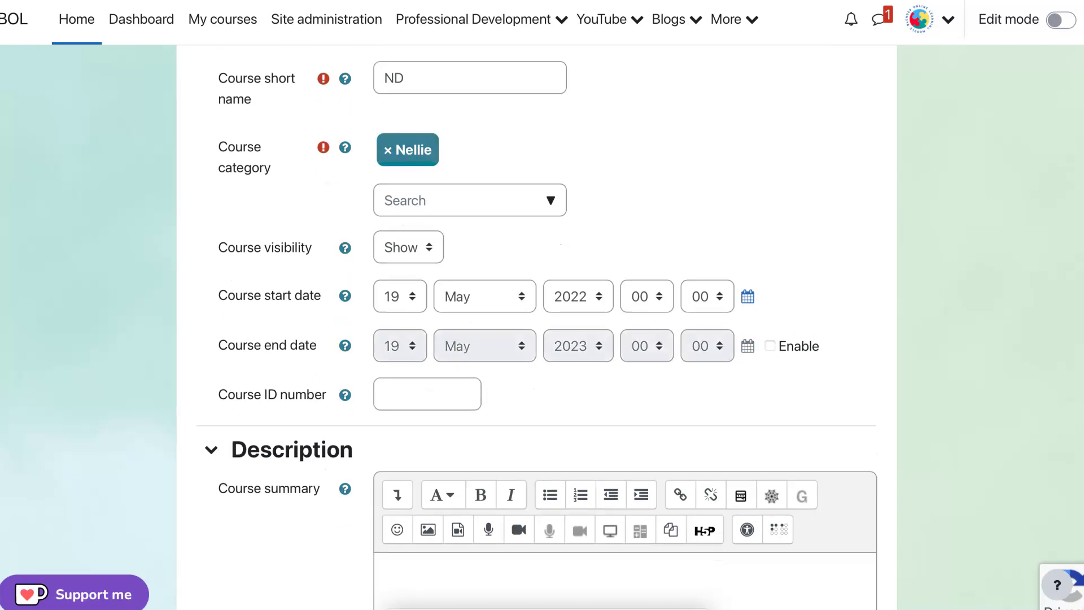
- Edit the course summary and continue down the form; saving is rejected for a duplicate short name
{"action": "scroll", "coordinate": [537, 313], "scroll_direction": "down", "scroll_amount": 3}
{"action": "left_click", "coordinate": [653, 390]}
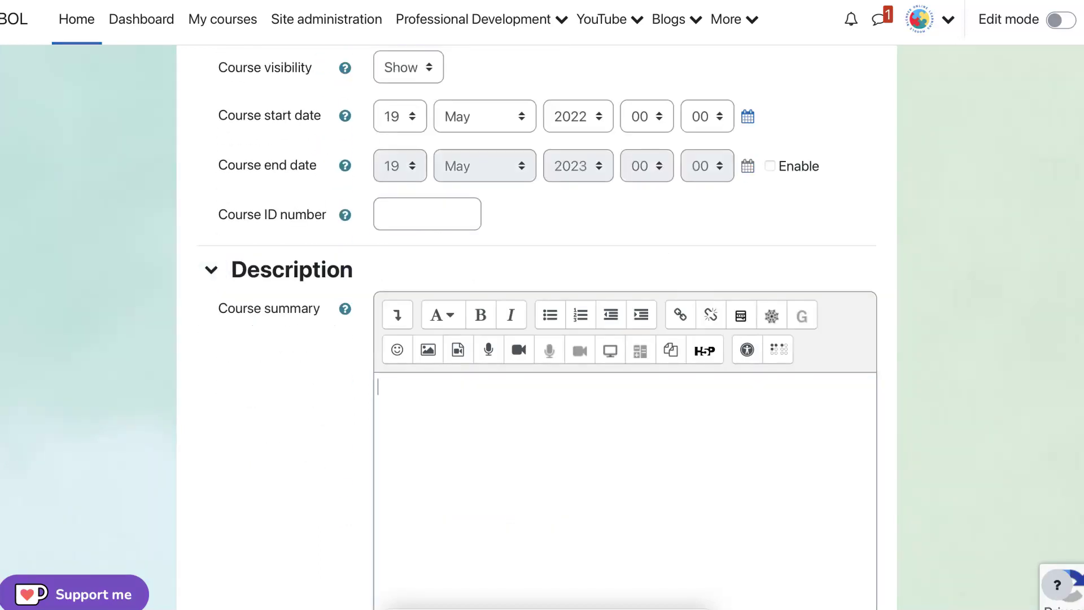
{"action": "scroll", "coordinate": [652, 390], "scroll_direction": "down", "scroll_amount": 3}
{"action": "scroll", "coordinate": [653, 390], "scroll_direction": "down", "scroll_amount": 6}
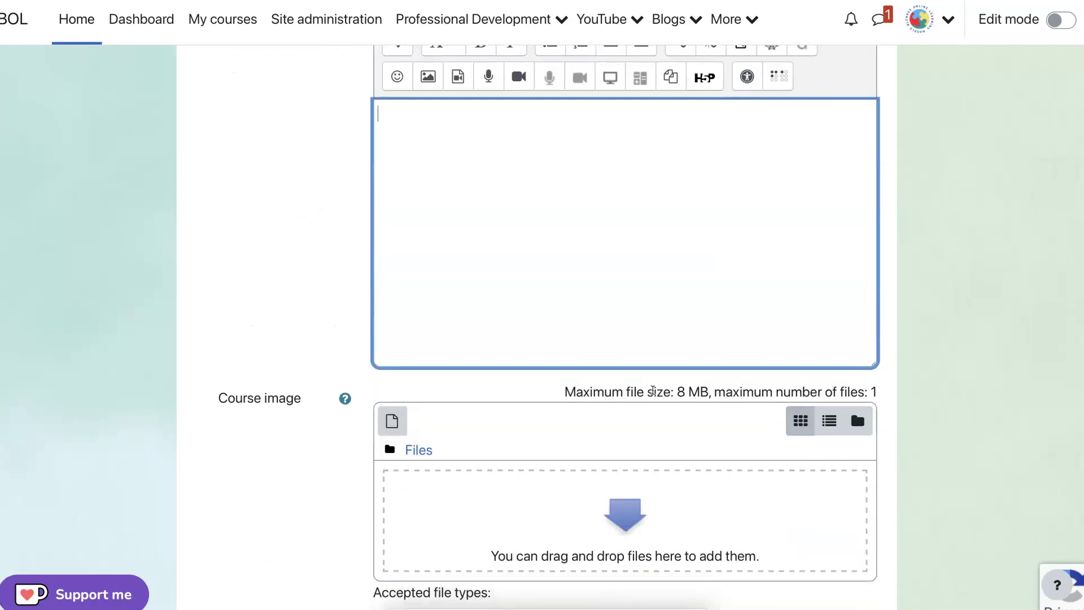
{"action": "scroll", "coordinate": [654, 394], "scroll_direction": "down", "scroll_amount": 6}
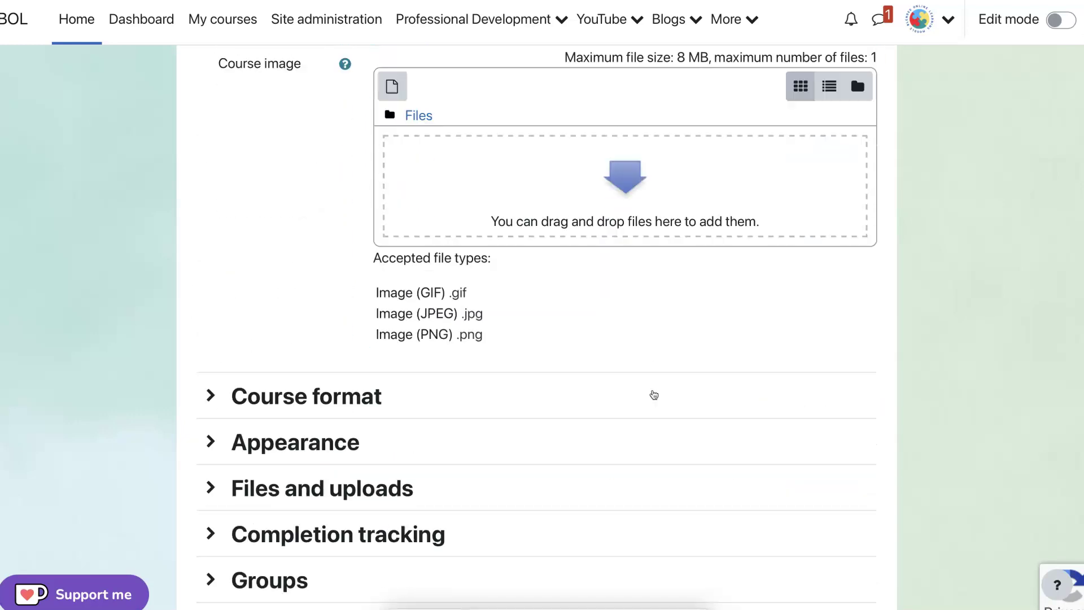
{"action": "scroll", "coordinate": [654, 394], "scroll_direction": "down", "scroll_amount": 1}
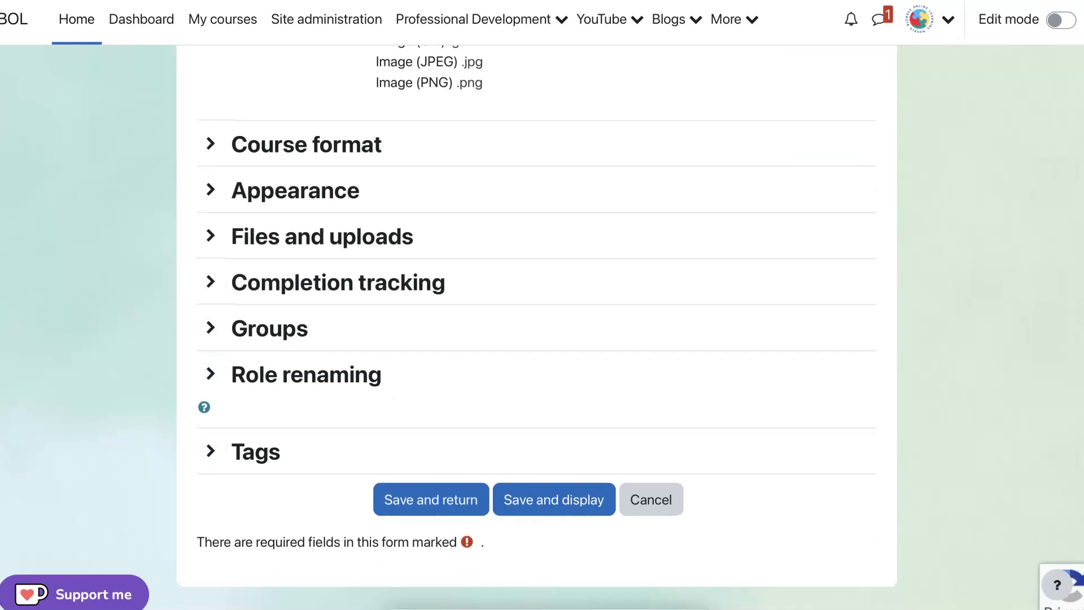
{"action": "scroll", "coordinate": [536, 317], "scroll_direction": "up", "scroll_amount": 1}
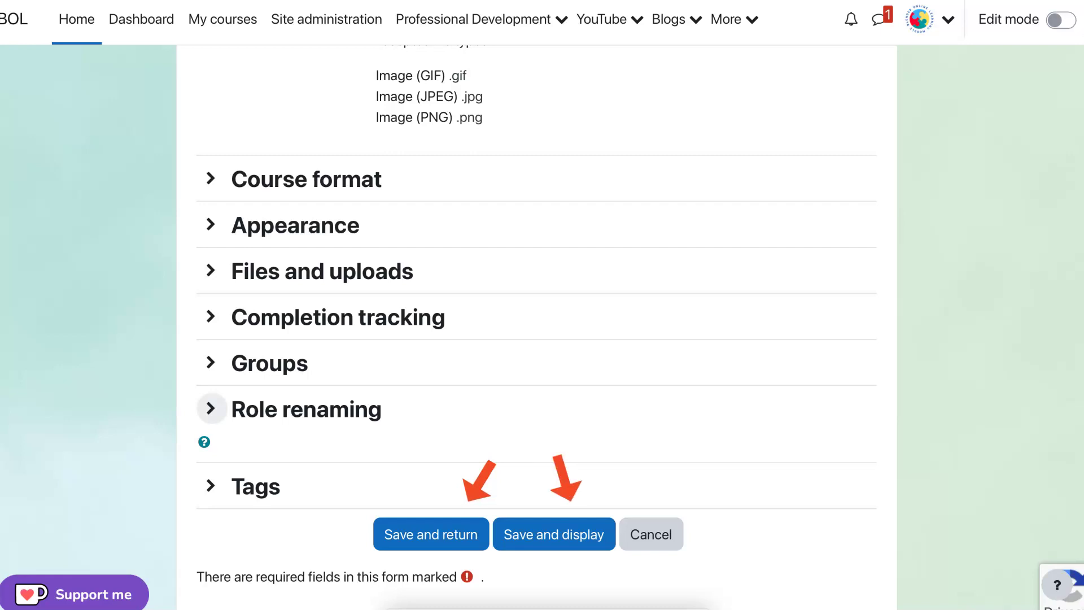
{"action": "scroll", "coordinate": [537, 327], "scroll_direction": "down", "scroll_amount": 1}
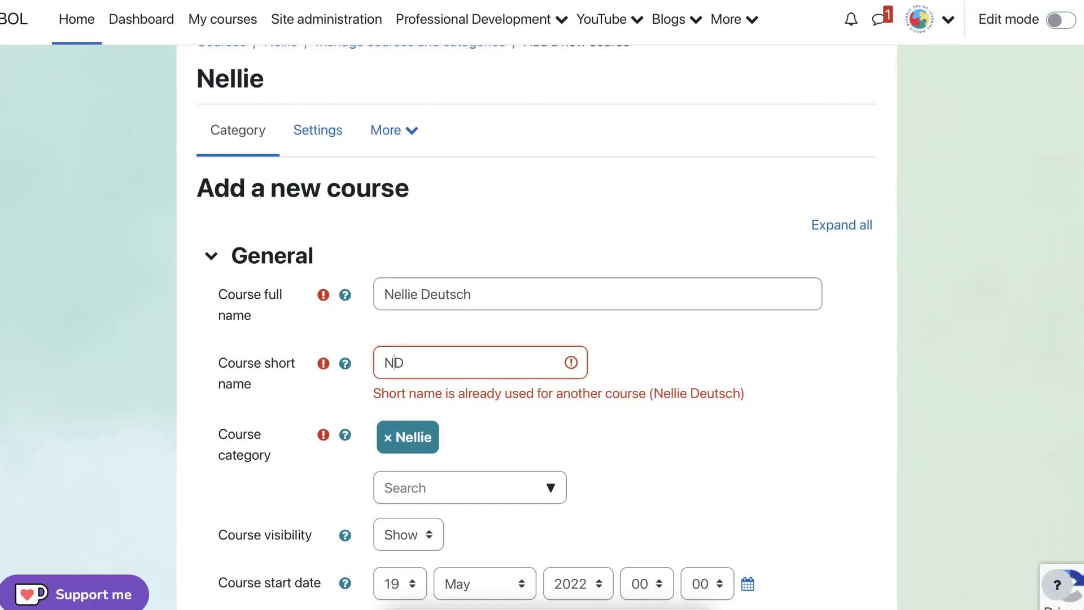
- Append 3 to the course short name and try saving again
{"action": "left_click", "coordinate": [395, 362]}
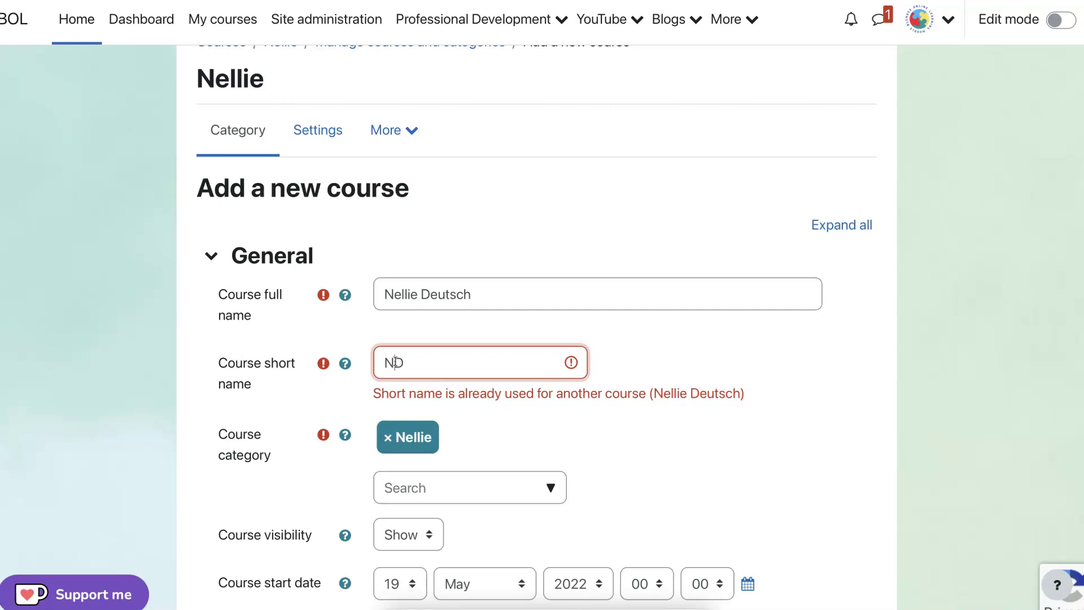
{"action": "type", "text": "3"}
{"action": "scroll", "coordinate": [536, 327], "scroll_direction": "down", "scroll_amount": 5}
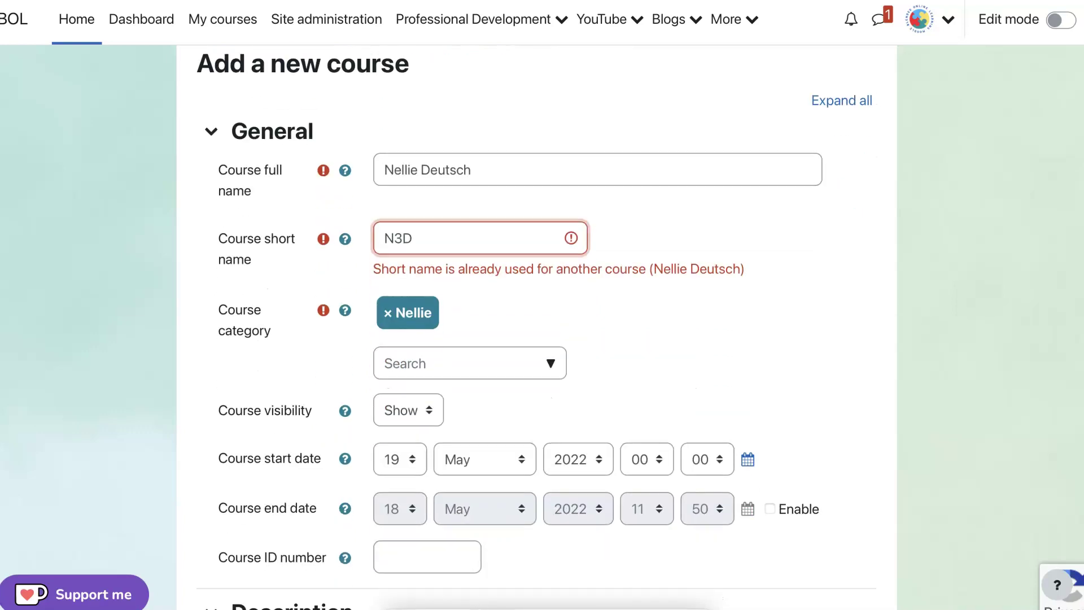
{"action": "scroll", "coordinate": [420, 423], "scroll_direction": "down", "scroll_amount": 8}
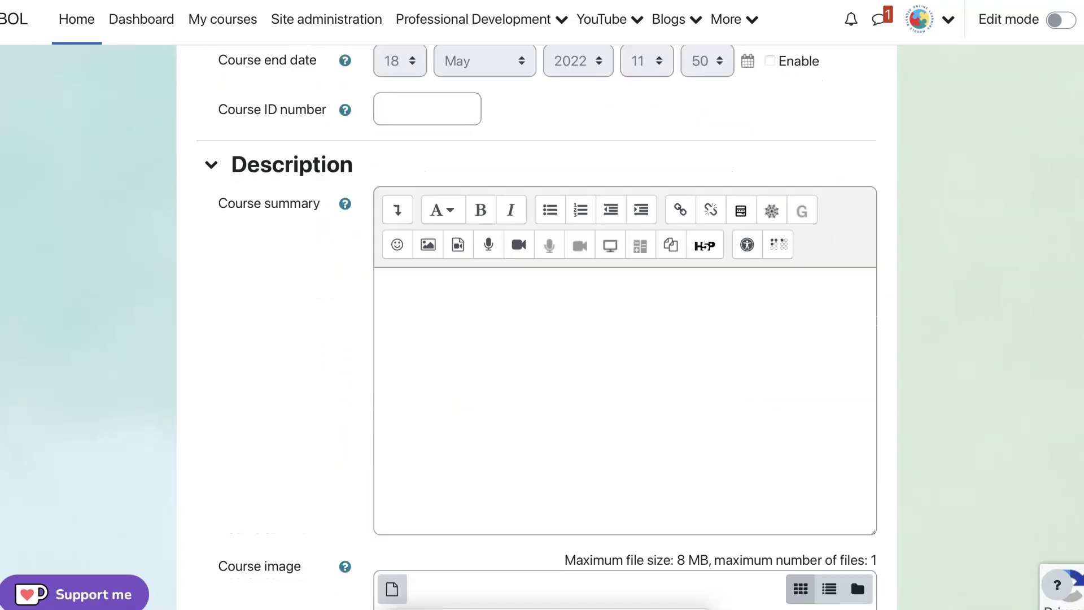
{"action": "scroll", "coordinate": [420, 425], "scroll_direction": "down", "scroll_amount": 9}
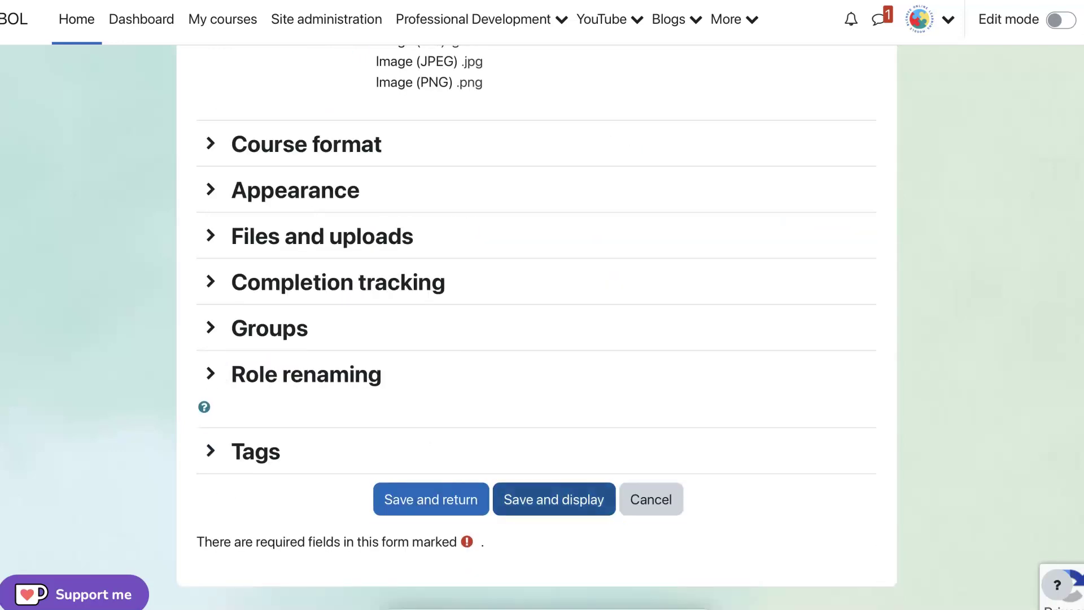
{"action": "left_click", "coordinate": [557, 506]}
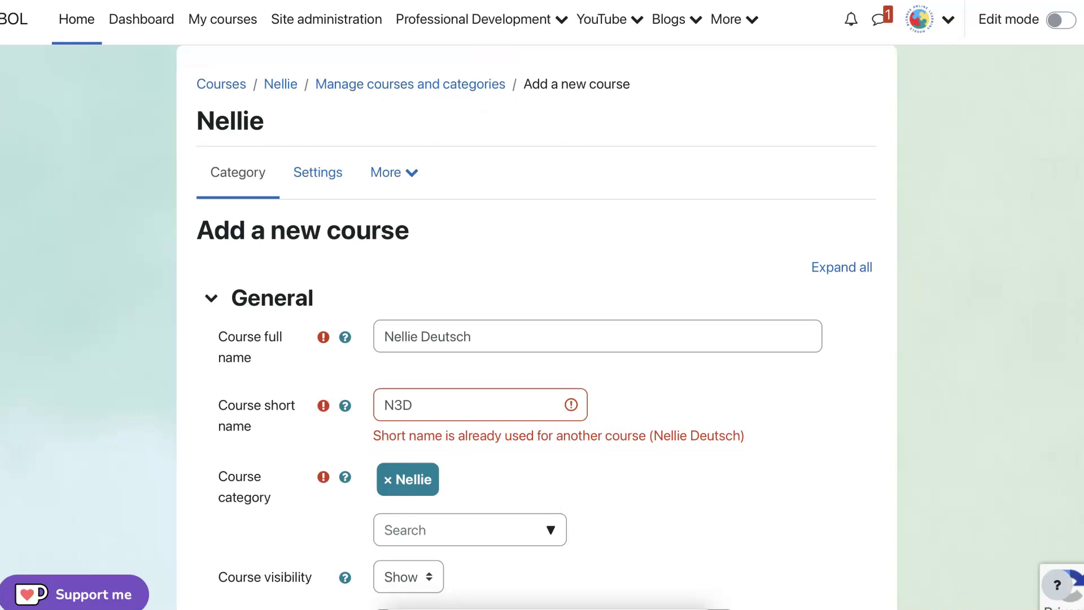
- Replace the short name's added 3 so it matches the course full name (the owner's name)
{"action": "scroll", "coordinate": [536, 339], "scroll_direction": "down", "scroll_amount": 1}
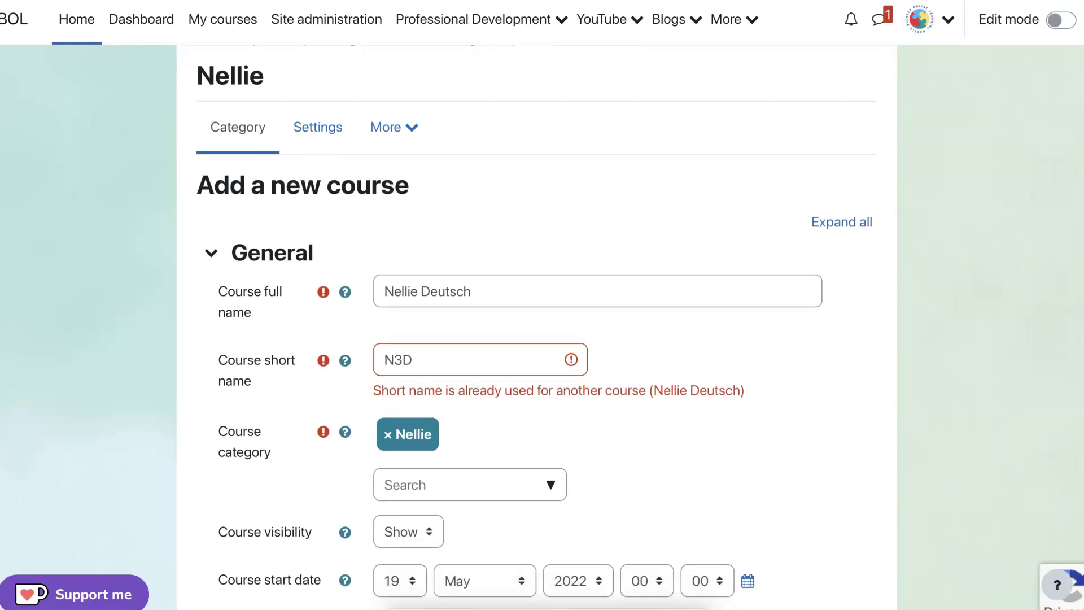
{"action": "left_click_drag", "start_coordinate": [394, 360], "coordinate": [403, 359]}
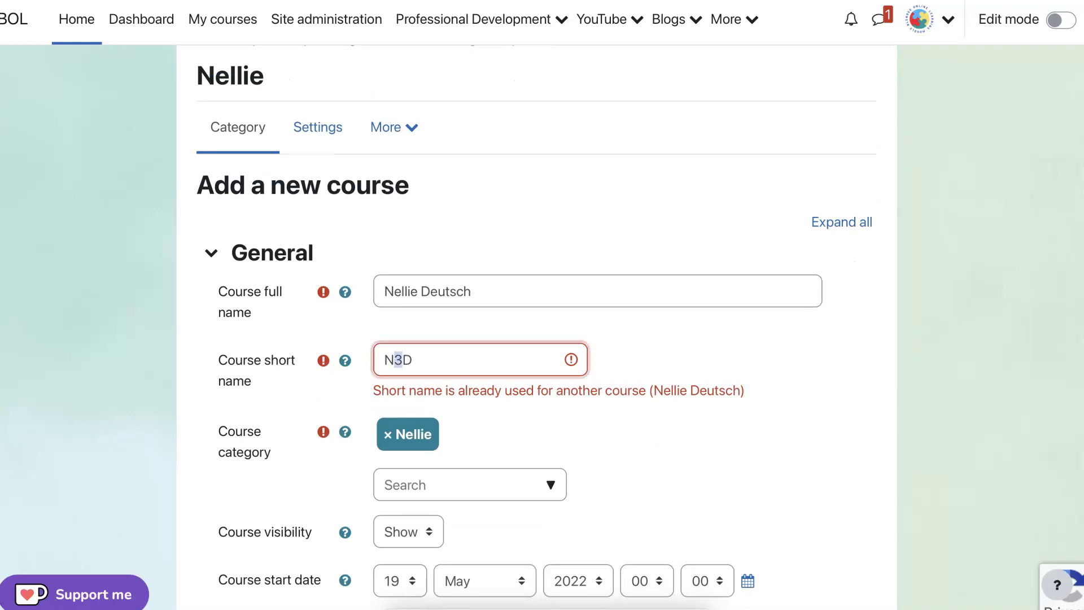
{"action": "key", "text": "BackSpace"}
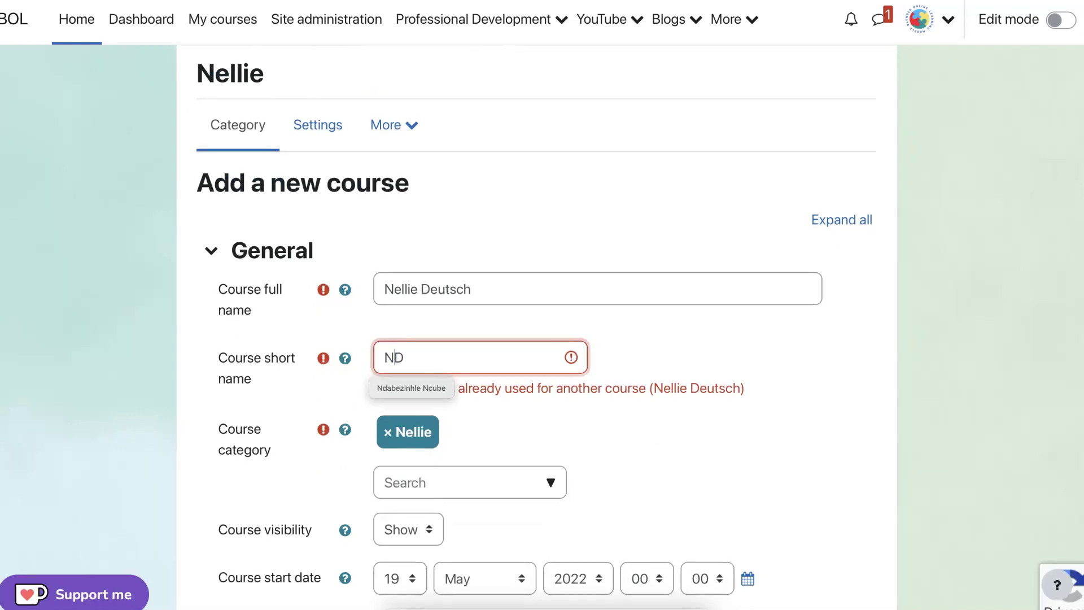
{"action": "type", "text": "el"}
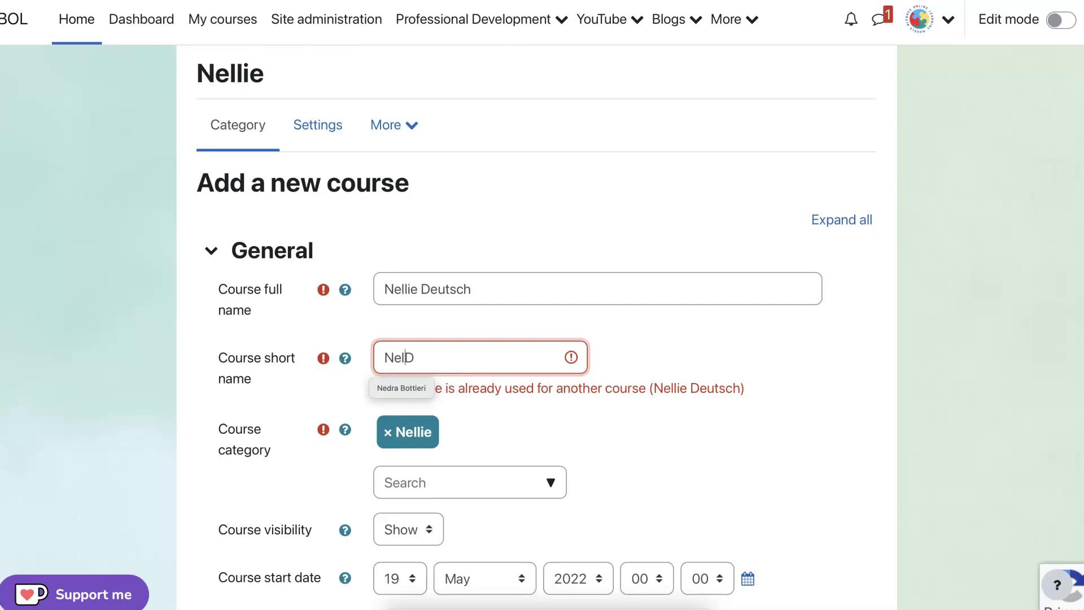
{"action": "type", "text": "lie"}
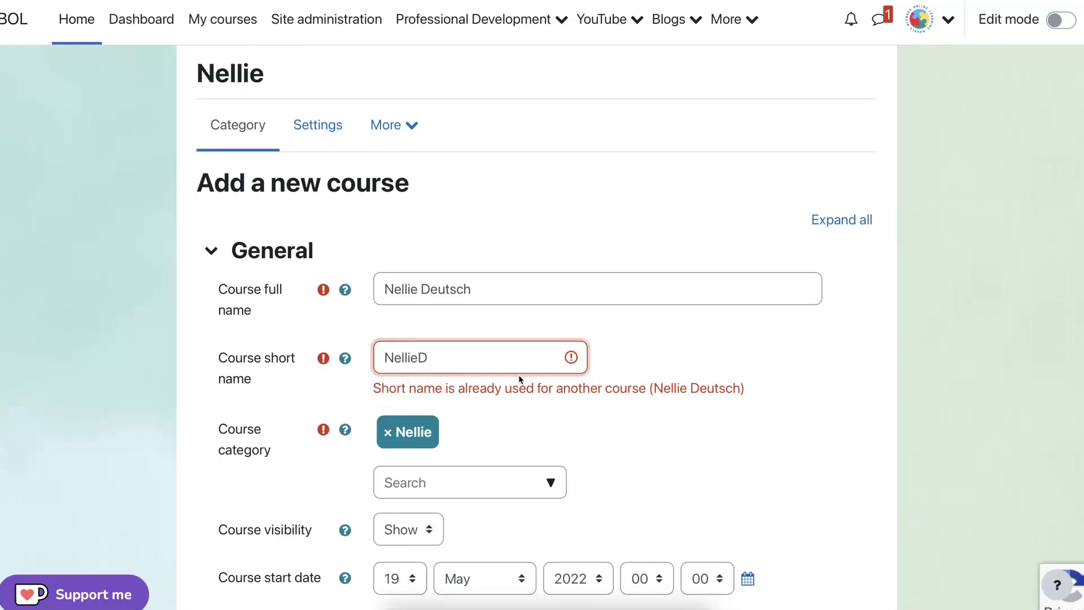
{"action": "type", "text": " D"}
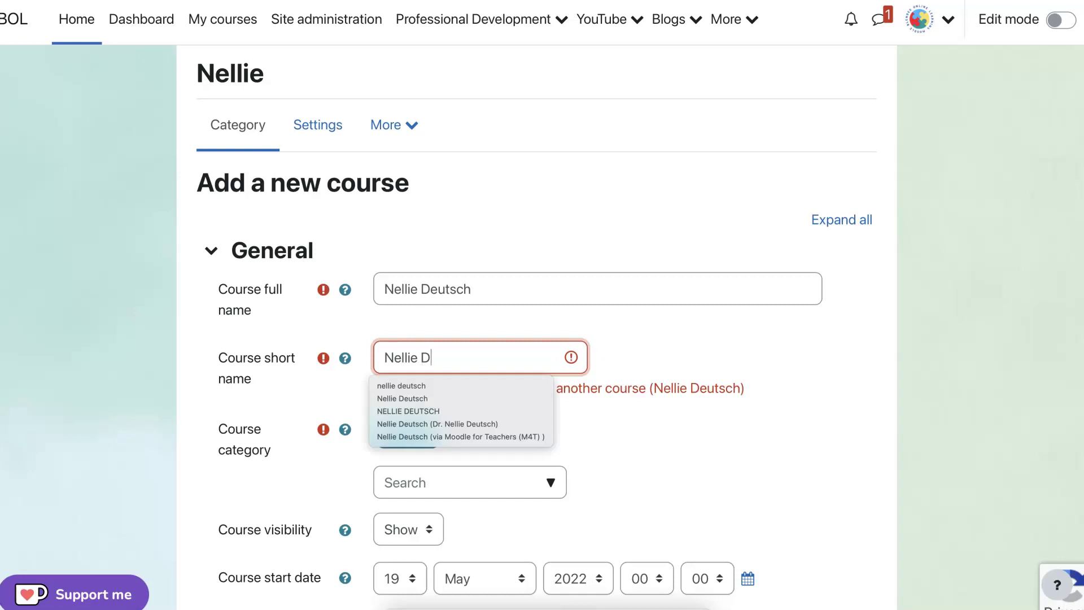
{"action": "type", "text": "eutsch"}
{"action": "key", "text": "Tab"}
{"action": "scroll", "coordinate": [599, 409], "scroll_direction": "down", "scroll_amount": 4}
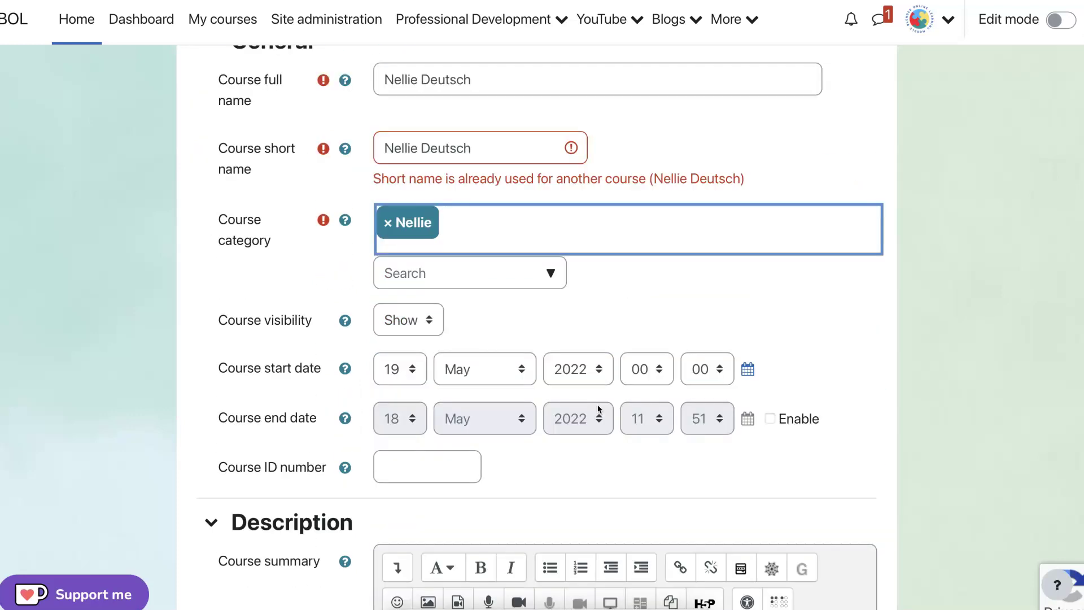
{"action": "scroll", "coordinate": [599, 408], "scroll_direction": "down", "scroll_amount": 2}
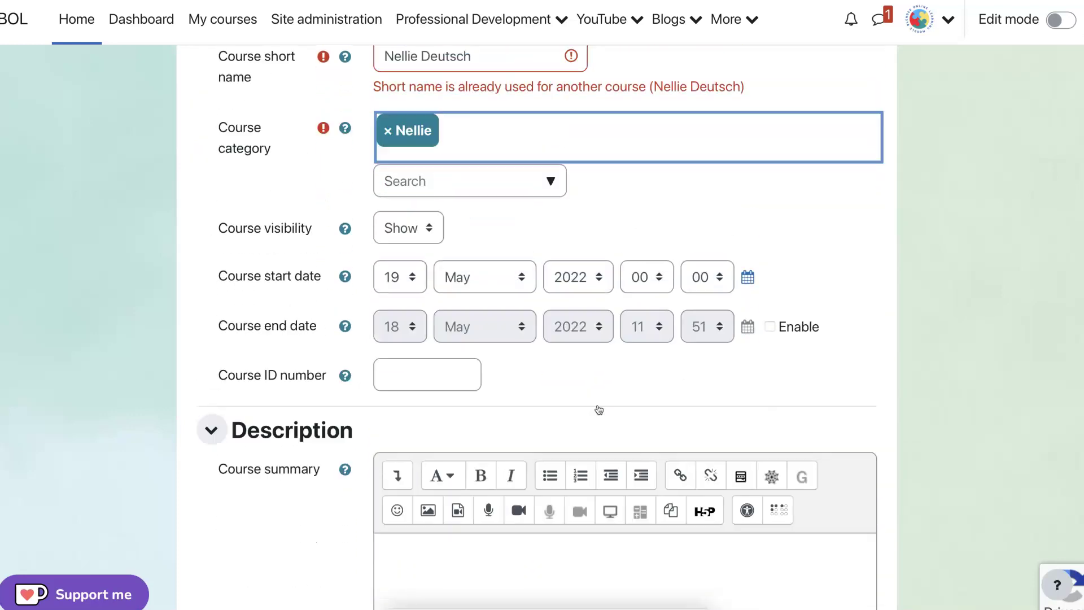
{"action": "scroll", "coordinate": [599, 406], "scroll_direction": "up", "scroll_amount": 2}
{"action": "scroll", "coordinate": [598, 404], "scroll_direction": "down", "scroll_amount": 9}
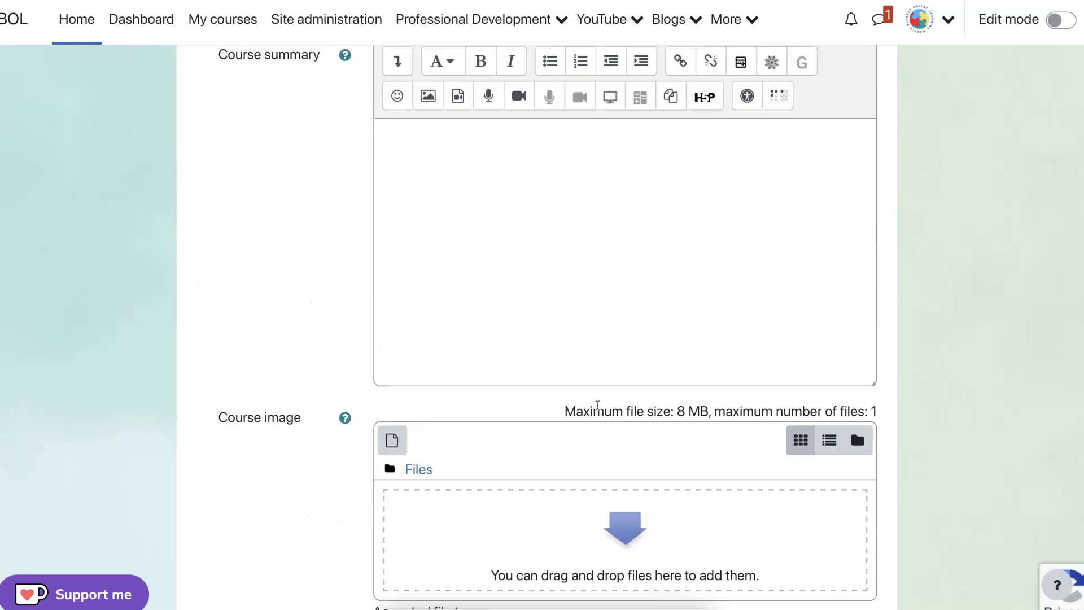
{"action": "scroll", "coordinate": [597, 406], "scroll_direction": "down", "scroll_amount": 10}
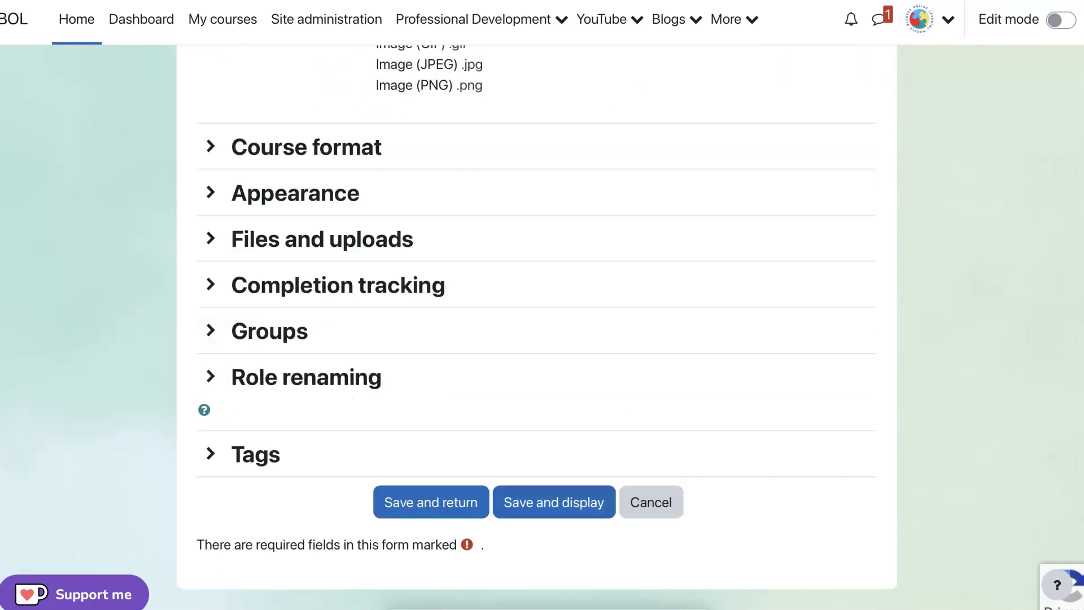
- Save the new course and review its page with Announcements and Topics 1–4
{"action": "left_click", "coordinate": [570, 511]}
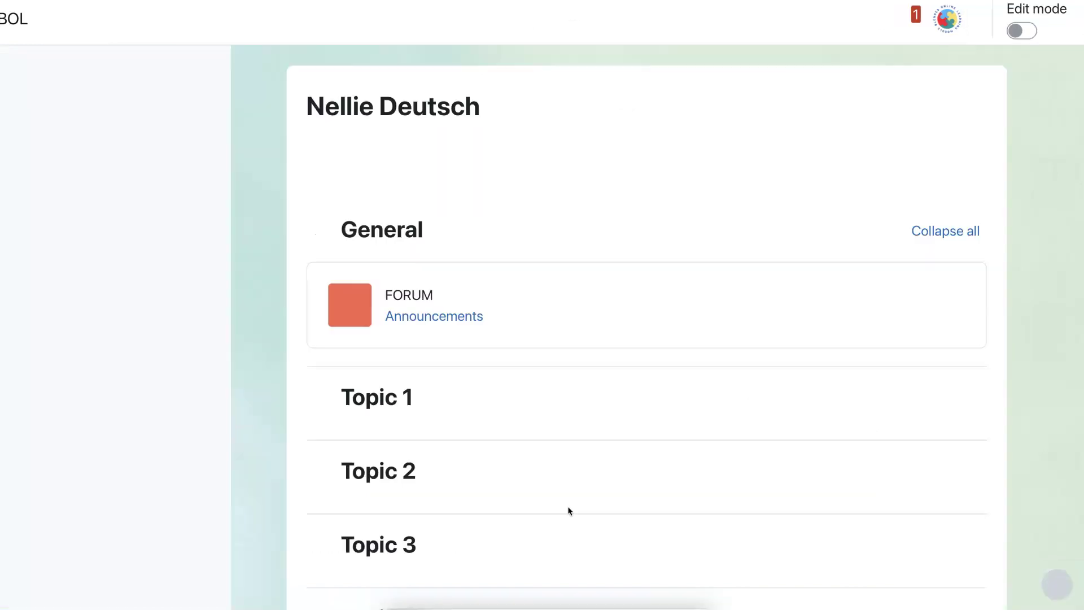
{"action": "scroll", "coordinate": [533, 446], "scroll_direction": "down", "scroll_amount": 2}
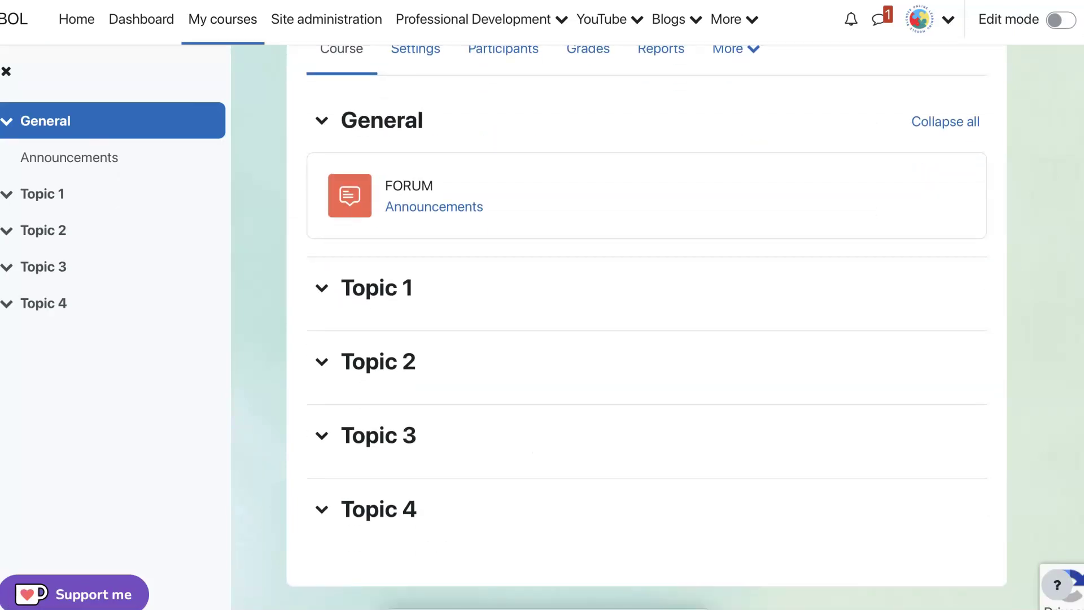
{"action": "scroll", "coordinate": [501, 377], "scroll_direction": "up", "scroll_amount": 2}
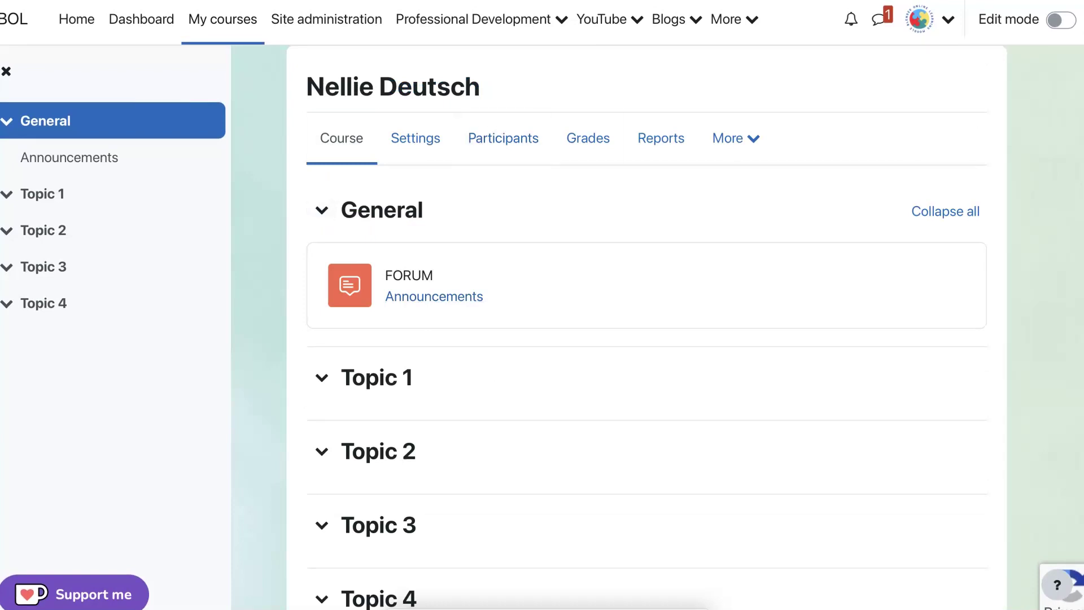
- Set the new course's format to Onetopic in its settings
{"action": "left_click", "coordinate": [417, 138]}
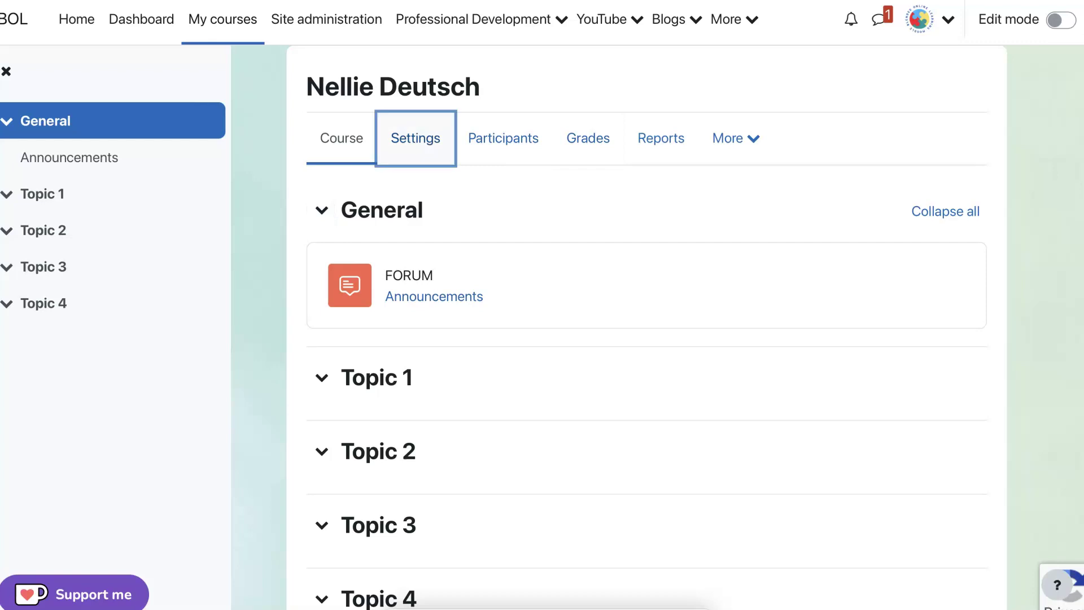
{"action": "scroll", "coordinate": [498, 336], "scroll_direction": "down", "scroll_amount": 4}
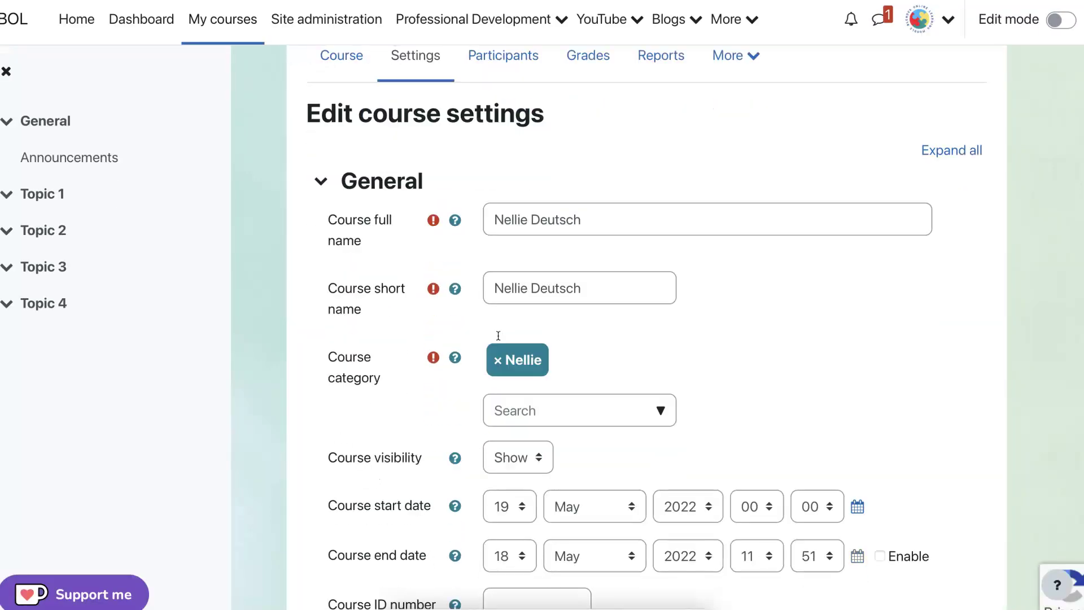
{"action": "scroll", "coordinate": [498, 336], "scroll_direction": "down", "scroll_amount": 8}
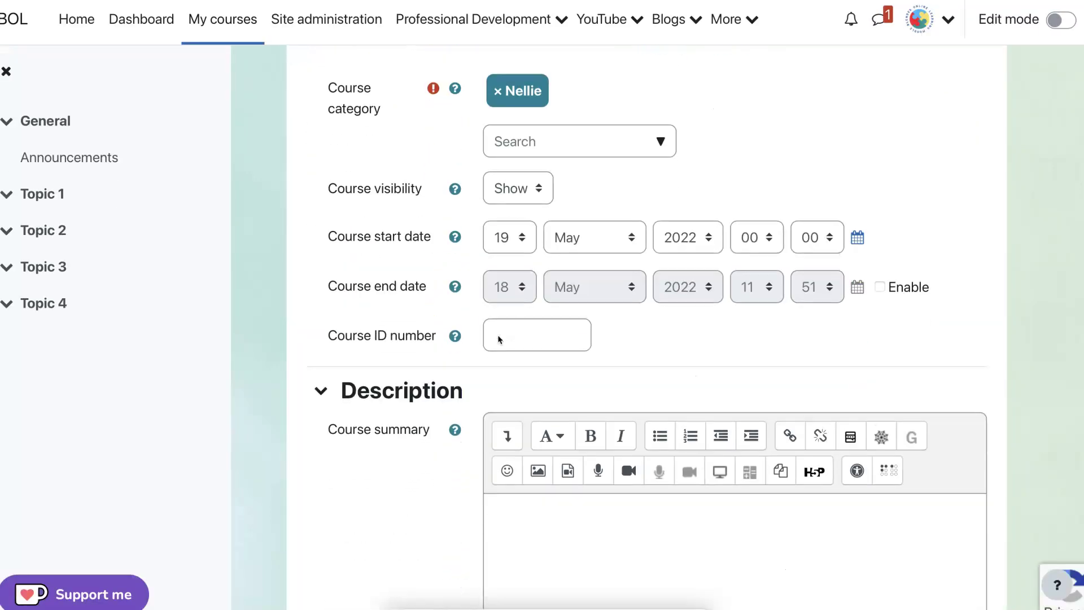
{"action": "scroll", "coordinate": [498, 336], "scroll_direction": "down", "scroll_amount": 8}
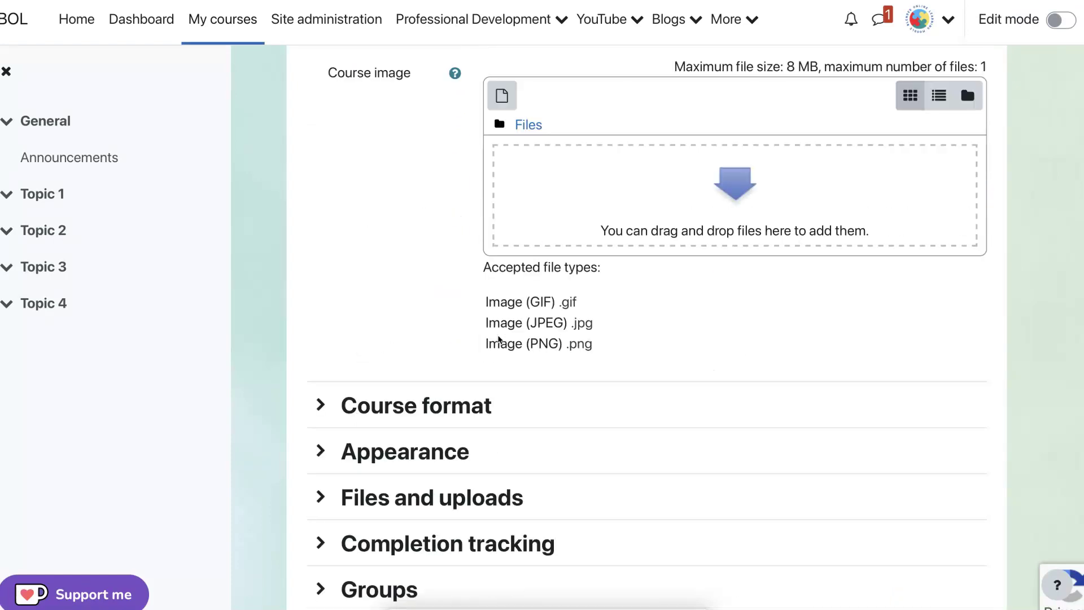
{"action": "left_click", "coordinate": [321, 356]}
{"action": "scroll", "coordinate": [468, 361], "scroll_direction": "down", "scroll_amount": 1}
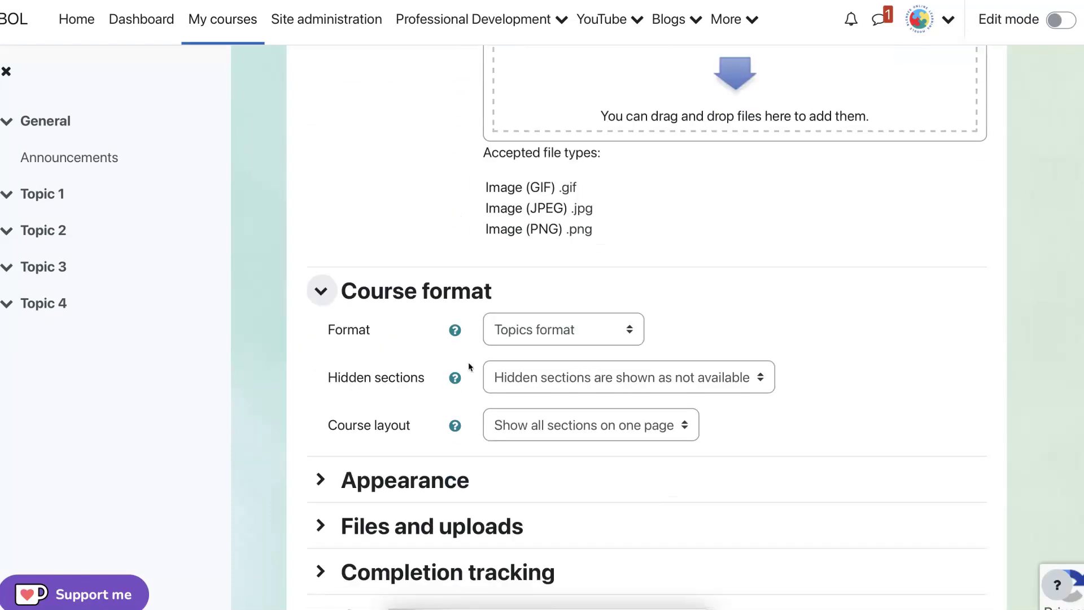
{"action": "left_click", "coordinate": [564, 329]}
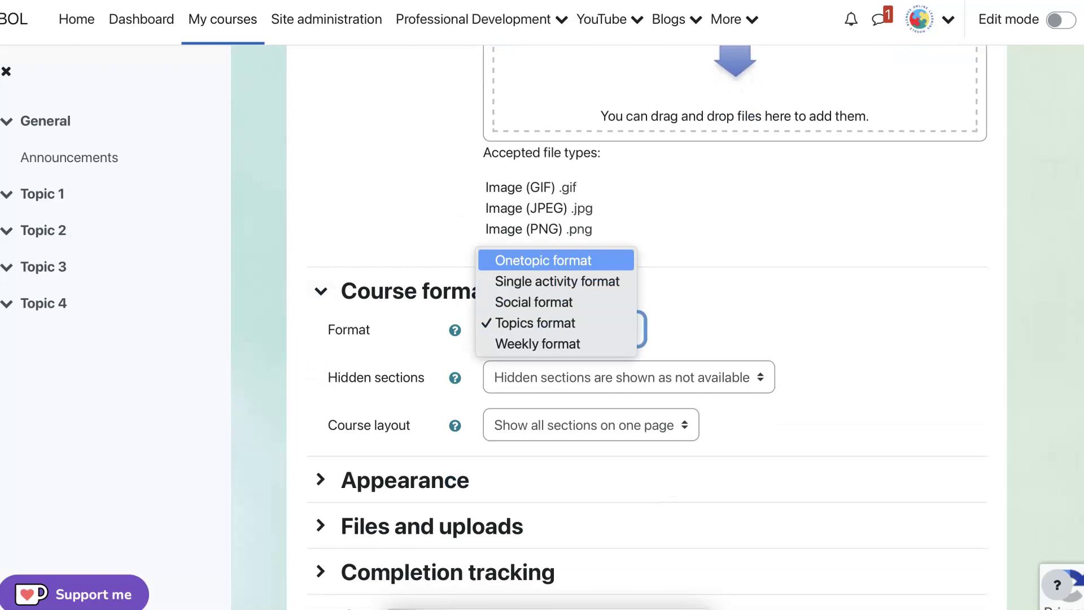
{"action": "key", "text": "Escape"}
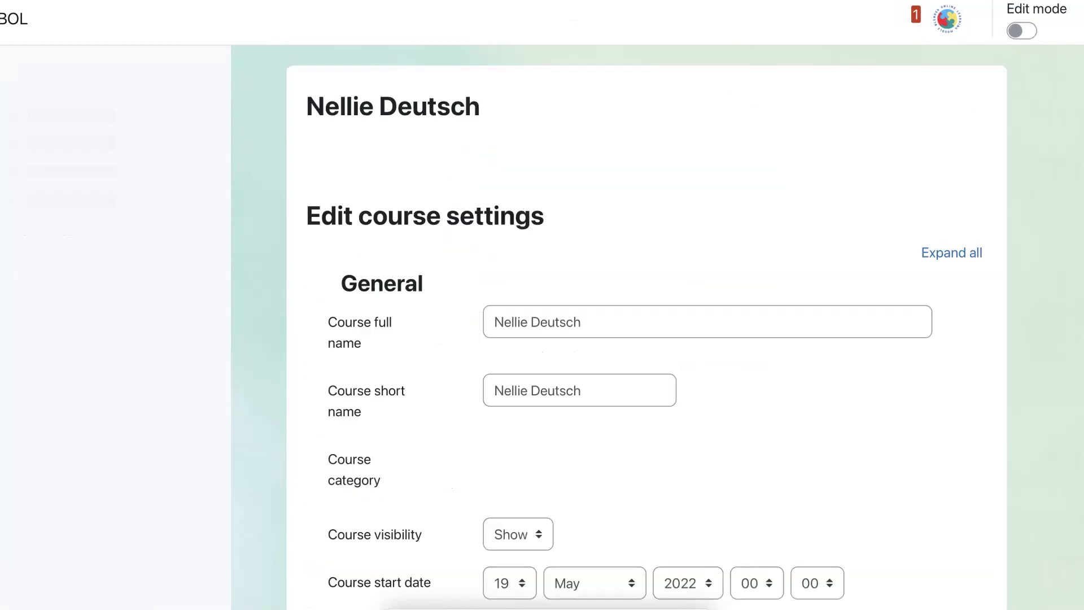
- Make hidden sections completely invisible
{"action": "scroll", "coordinate": [582, 316], "scroll_direction": "down", "scroll_amount": 1}
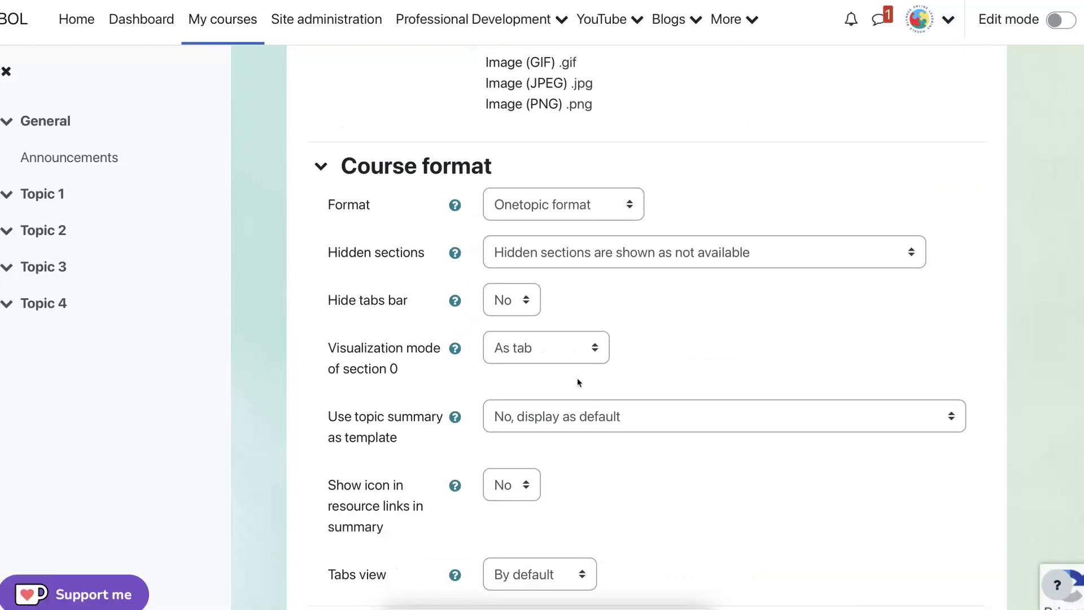
{"action": "scroll", "coordinate": [581, 316], "scroll_direction": "down", "scroll_amount": 1}
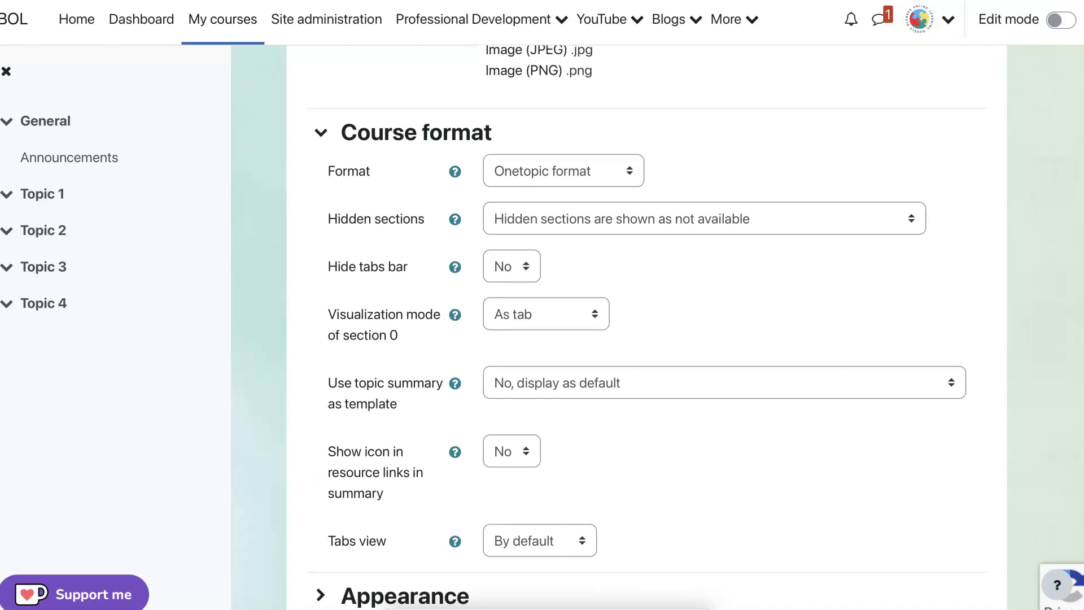
{"action": "left_click", "coordinate": [621, 219]}
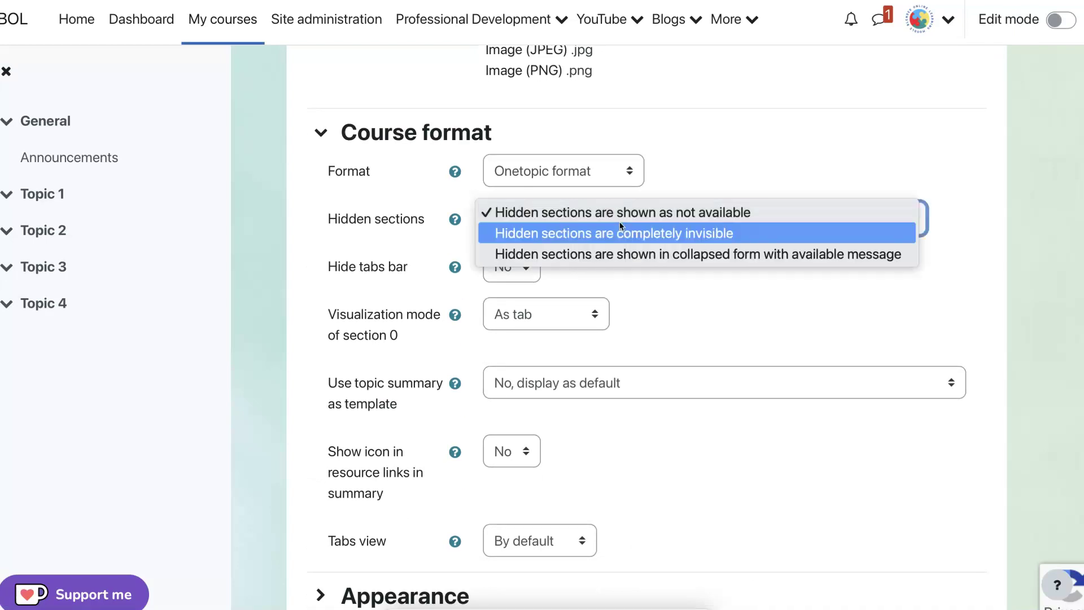
{"action": "key", "text": "Up"}
{"action": "key", "text": "Return"}
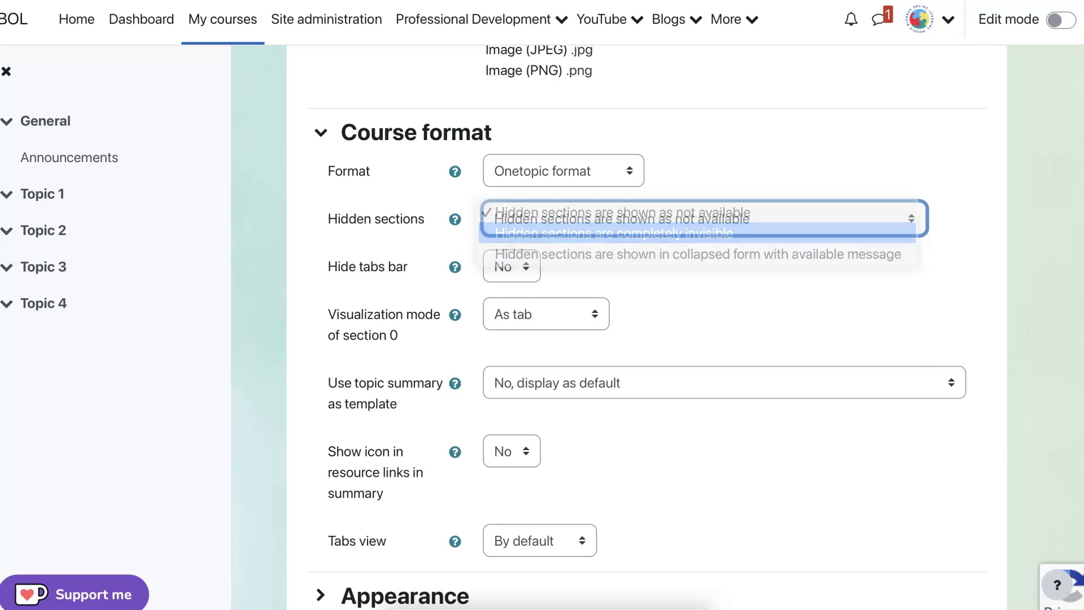
{"action": "scroll", "coordinate": [567, 302], "scroll_direction": "down", "scroll_amount": 3}
{"action": "scroll", "coordinate": [567, 302], "scroll_direction": "down", "scroll_amount": 5}
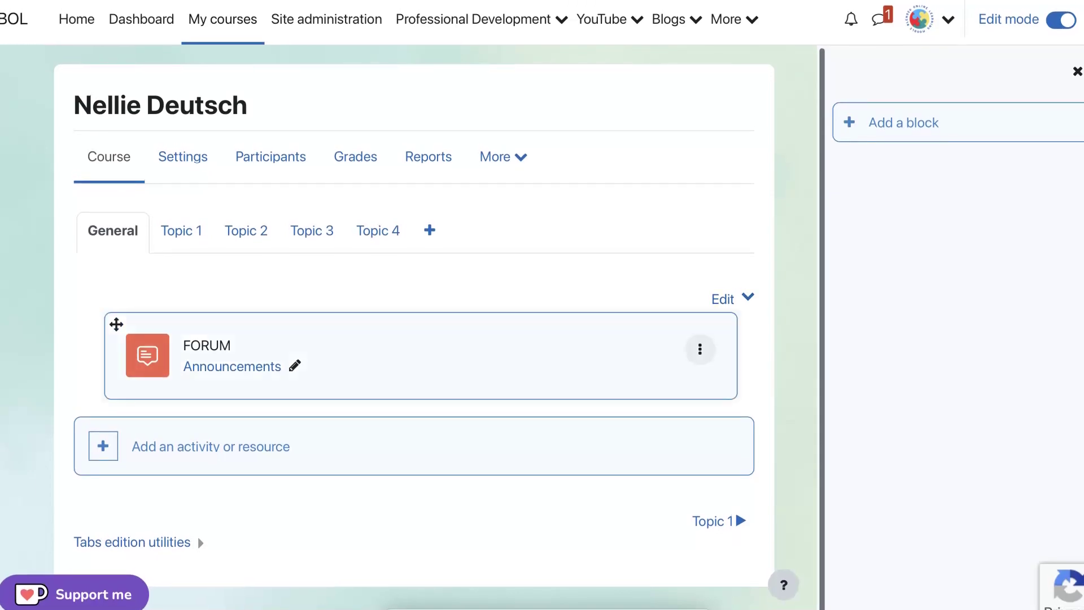
- Open the Announcements forum's action menu and dismiss it without changing anything
{"action": "left_click", "coordinate": [700, 349]}
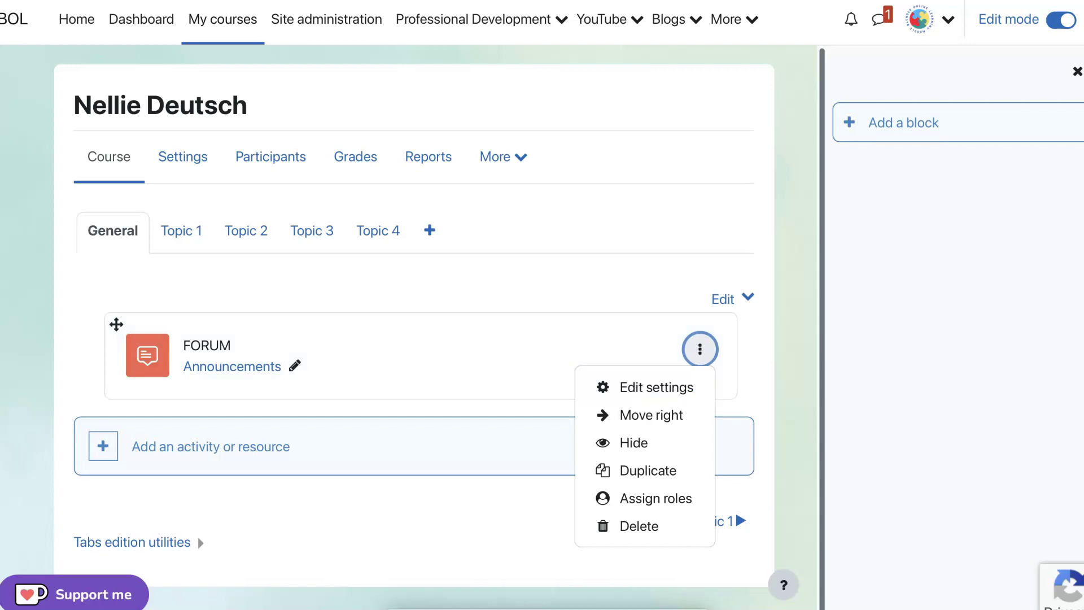
{"action": "key", "text": "Escape"}
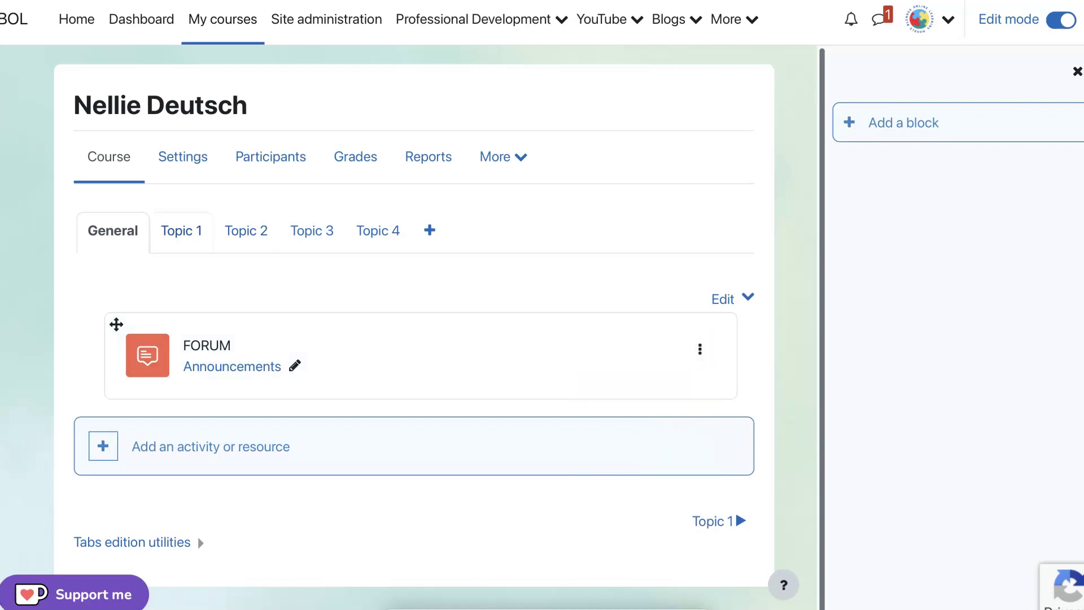
- Open Topic 1's Edit section form, enable a custom section name and clear the name field
{"action": "left_click", "coordinate": [200, 232]}
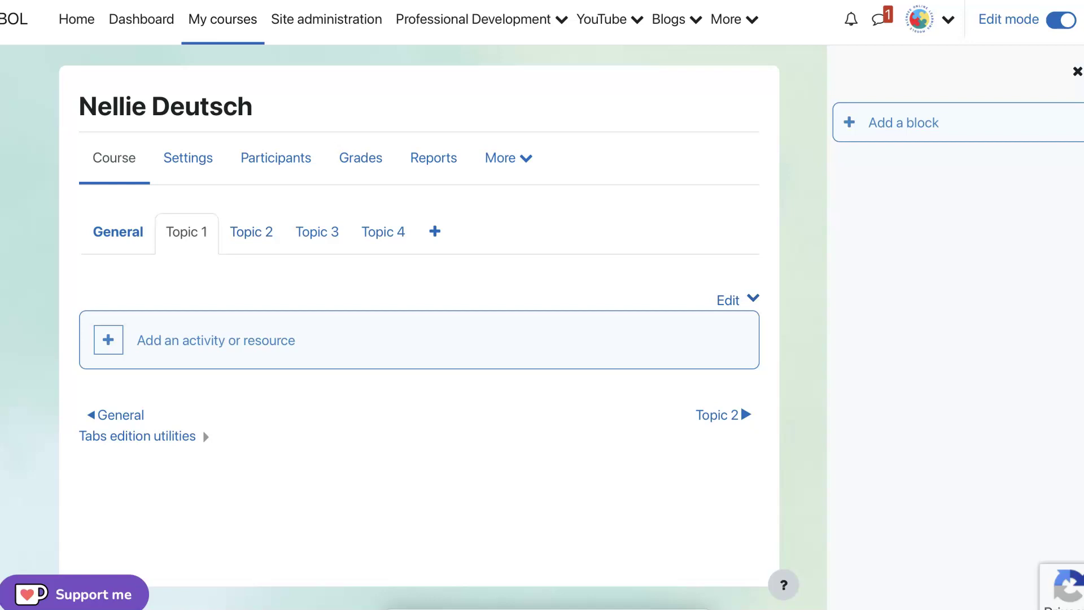
{"action": "left_click", "coordinate": [732, 300]}
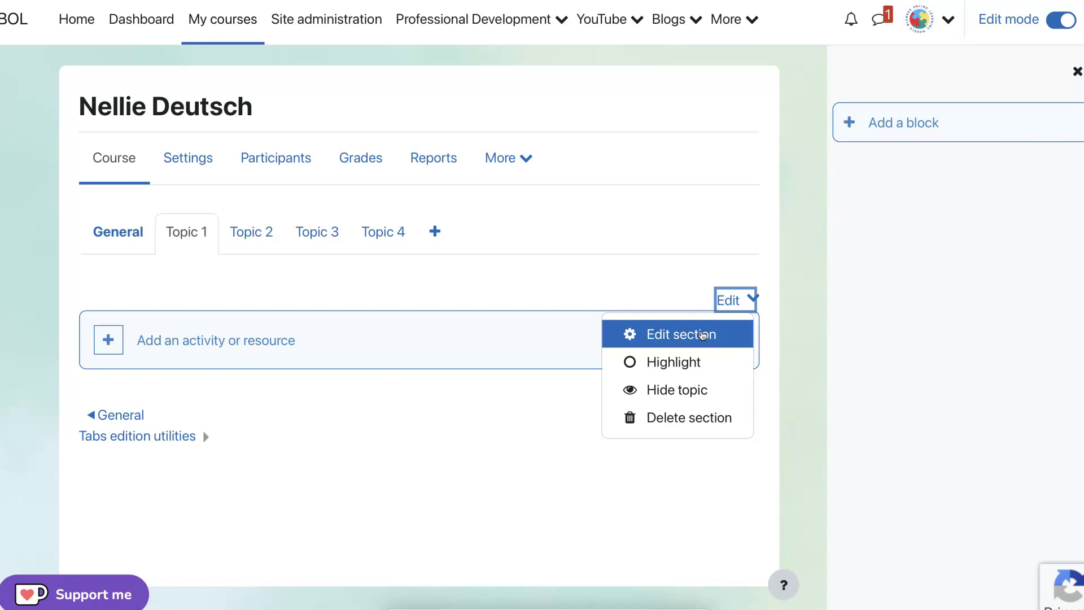
{"action": "left_click", "coordinate": [703, 335]}
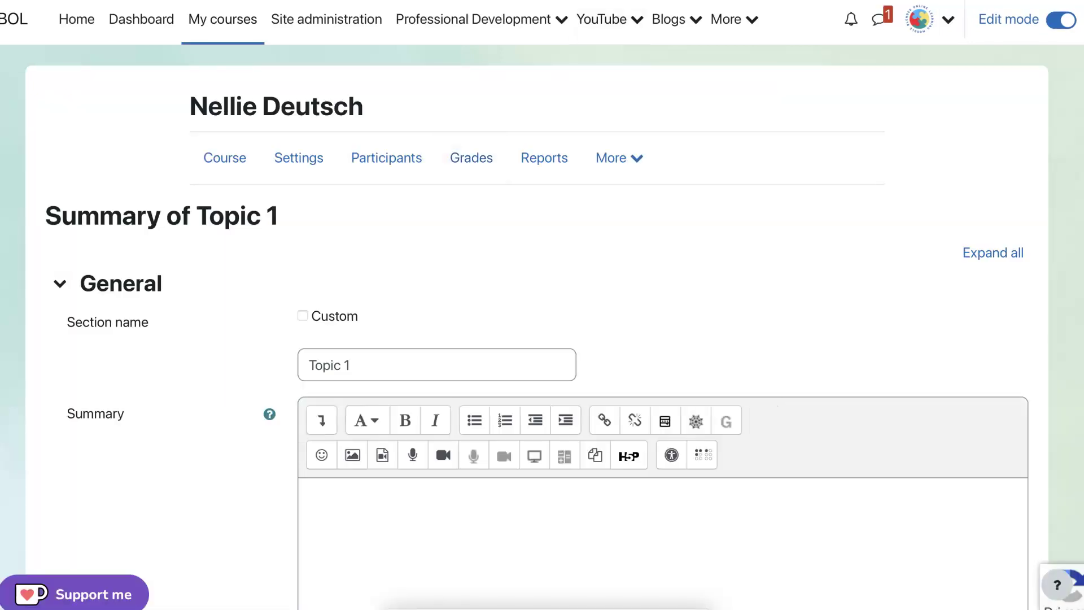
{"action": "left_click", "coordinate": [303, 316]}
{"action": "left_click", "coordinate": [347, 361]}
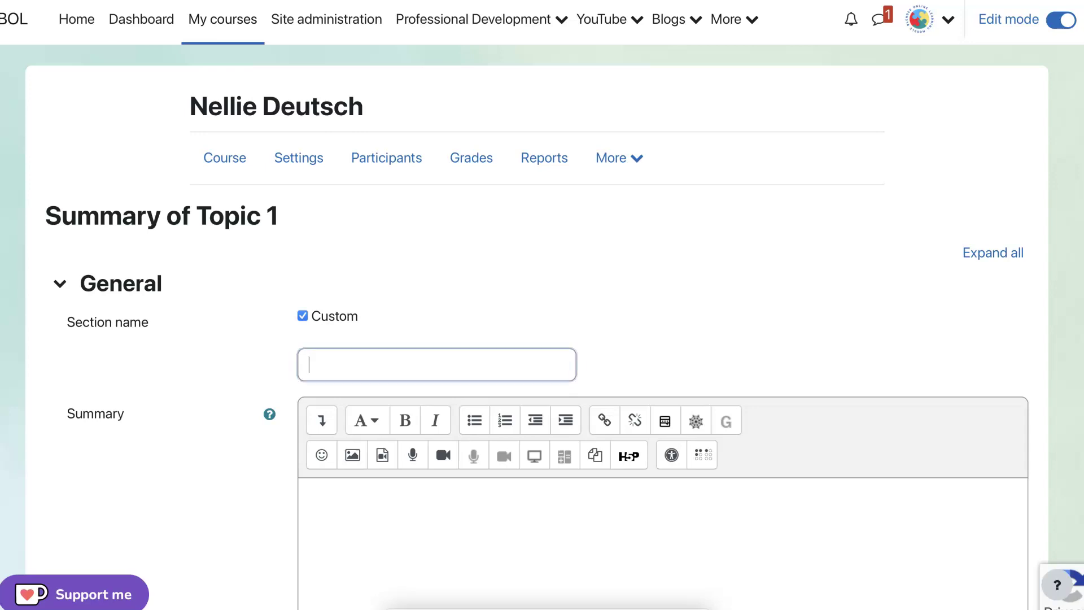
{"action": "scroll", "coordinate": [347, 361], "scroll_direction": "down", "scroll_amount": 1}
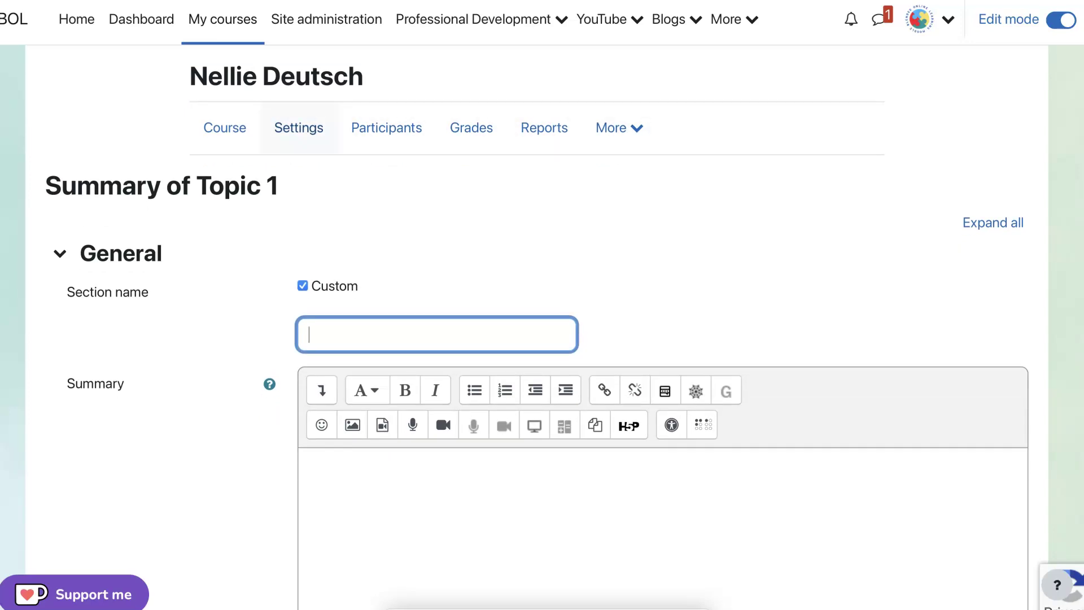
- Leave the Topic 1 form unsaved for the course settings, then go to Site administration
{"action": "left_click", "coordinate": [299, 126]}
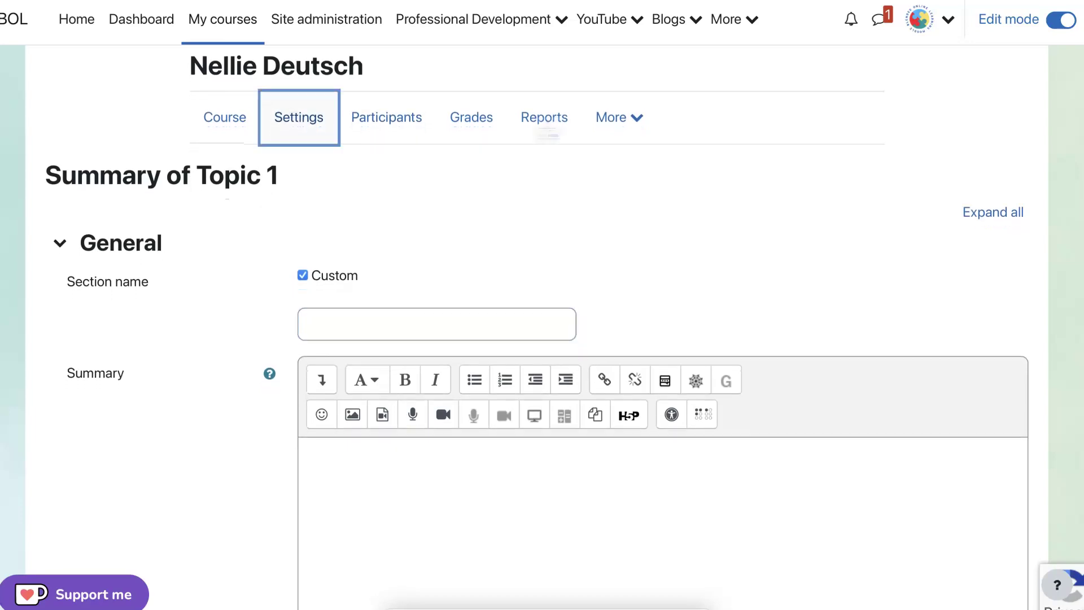
{"action": "left_click", "coordinate": [574, 178]}
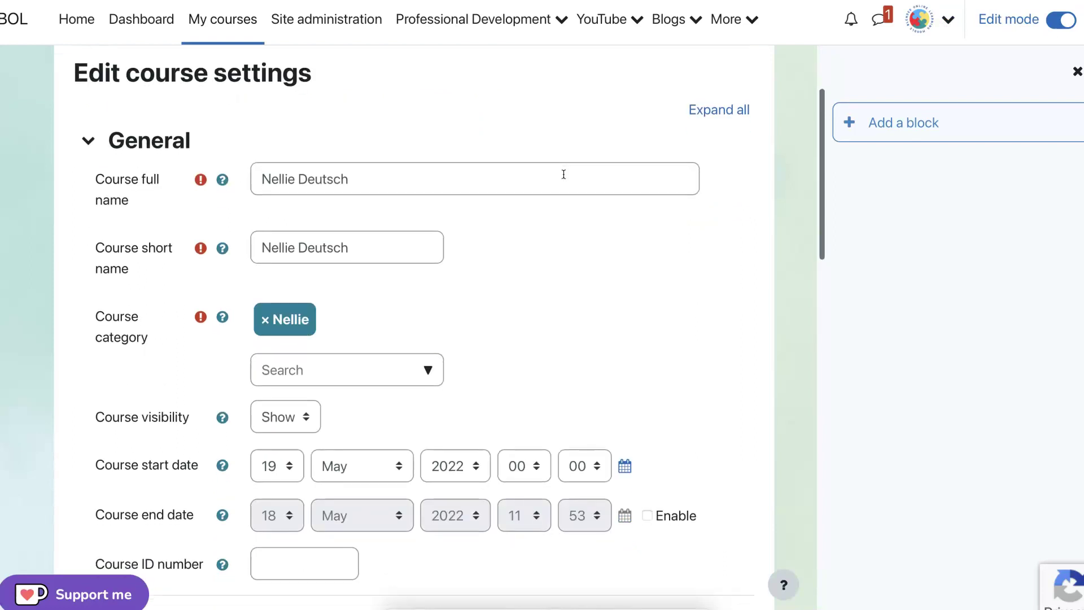
{"action": "scroll", "coordinate": [564, 174], "scroll_direction": "down", "scroll_amount": 9}
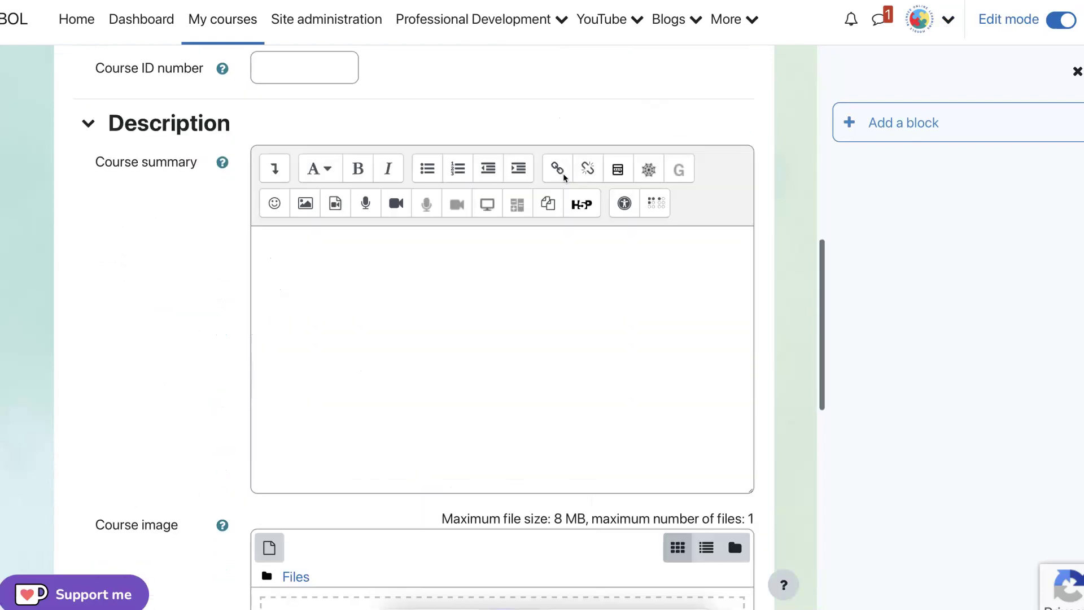
{"action": "scroll", "coordinate": [563, 178], "scroll_direction": "down", "scroll_amount": 10}
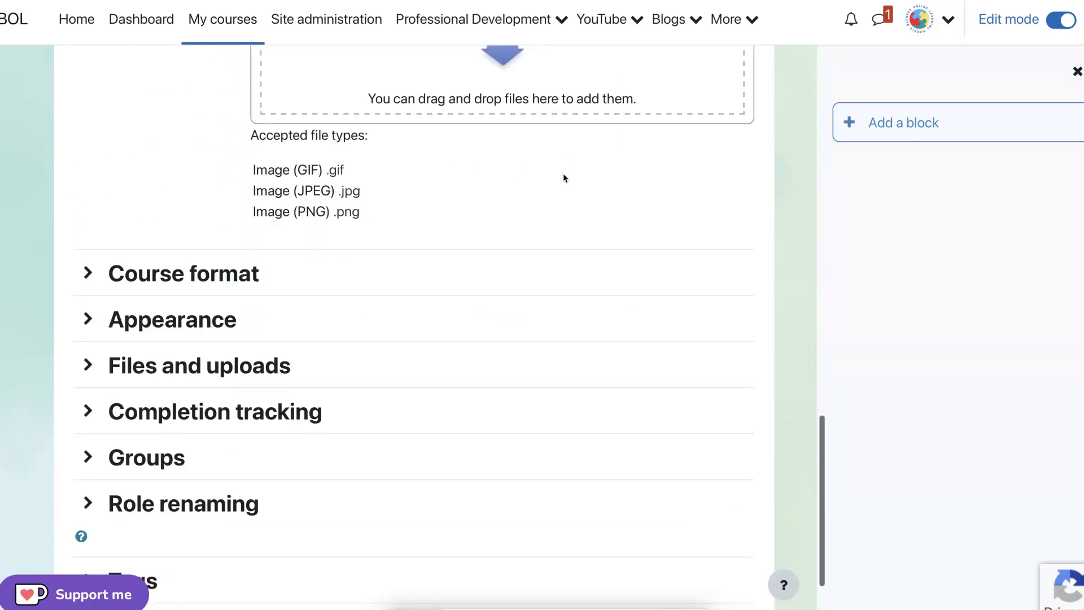
{"action": "scroll", "coordinate": [563, 179], "scroll_direction": "up", "scroll_amount": 10}
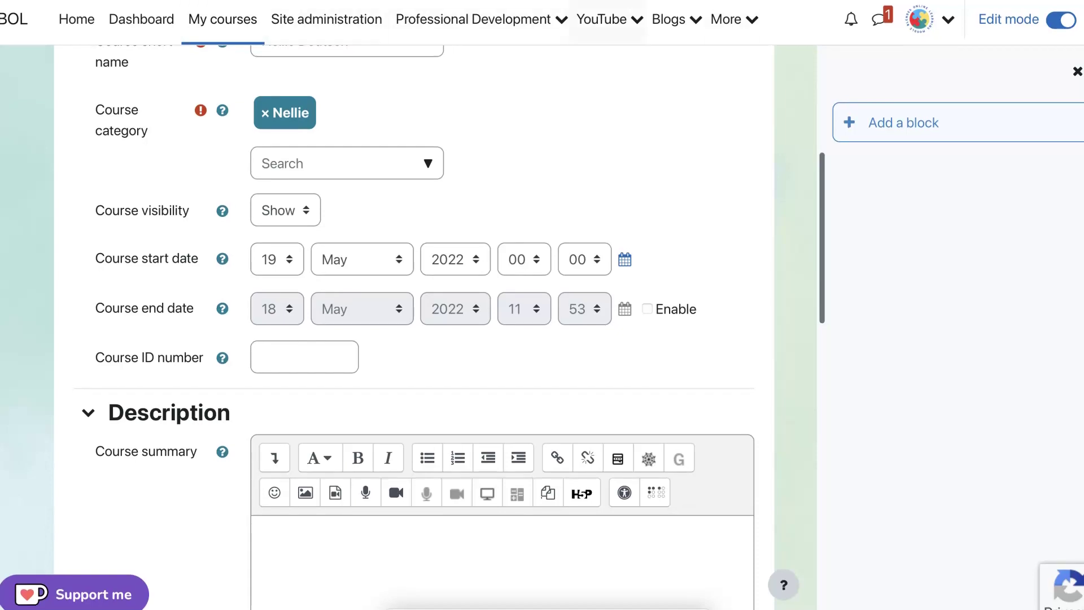
{"action": "scroll", "coordinate": [413, 327], "scroll_direction": "up", "scroll_amount": 1}
{"action": "scroll", "coordinate": [412, 327], "scroll_direction": "down", "scroll_amount": 1}
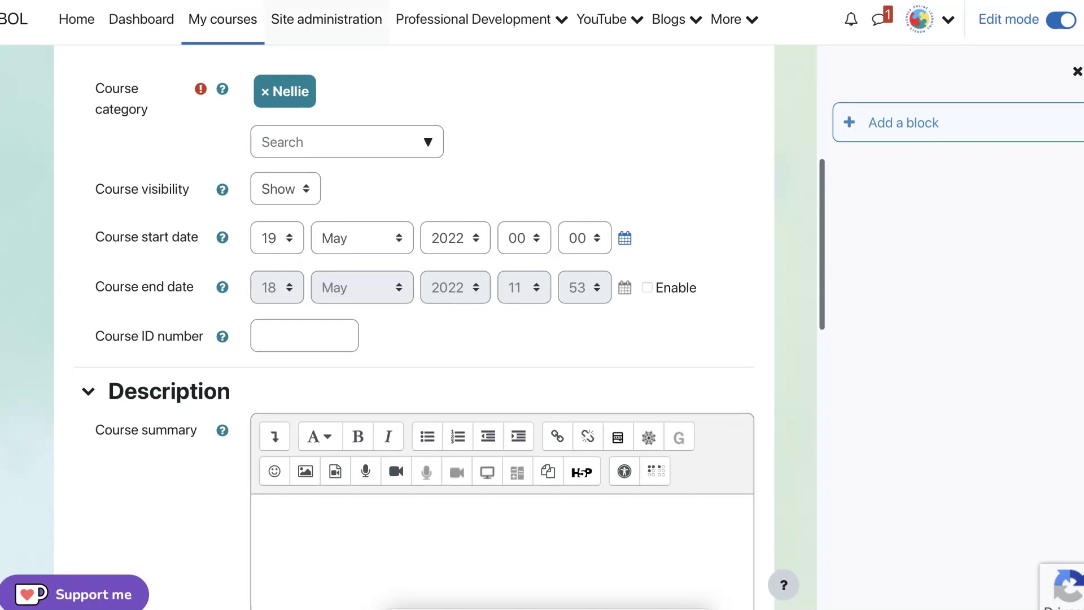
{"action": "left_click", "coordinate": [326, 19]}
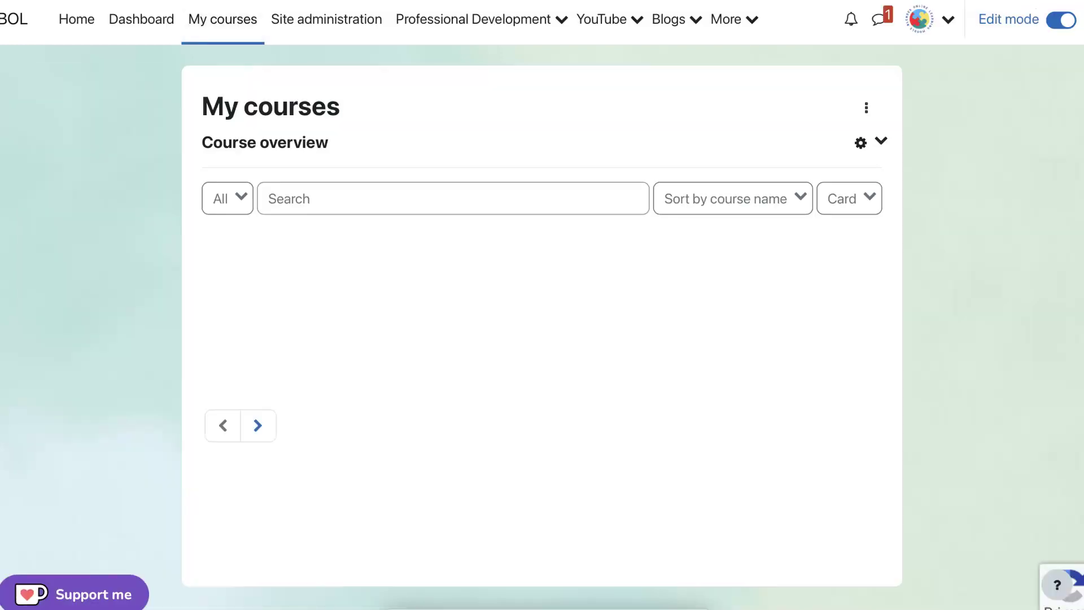
- Inspect the third course card's menu and the display view options, keeping Card view
{"action": "scroll", "coordinate": [537, 327], "scroll_direction": "down", "scroll_amount": 1}
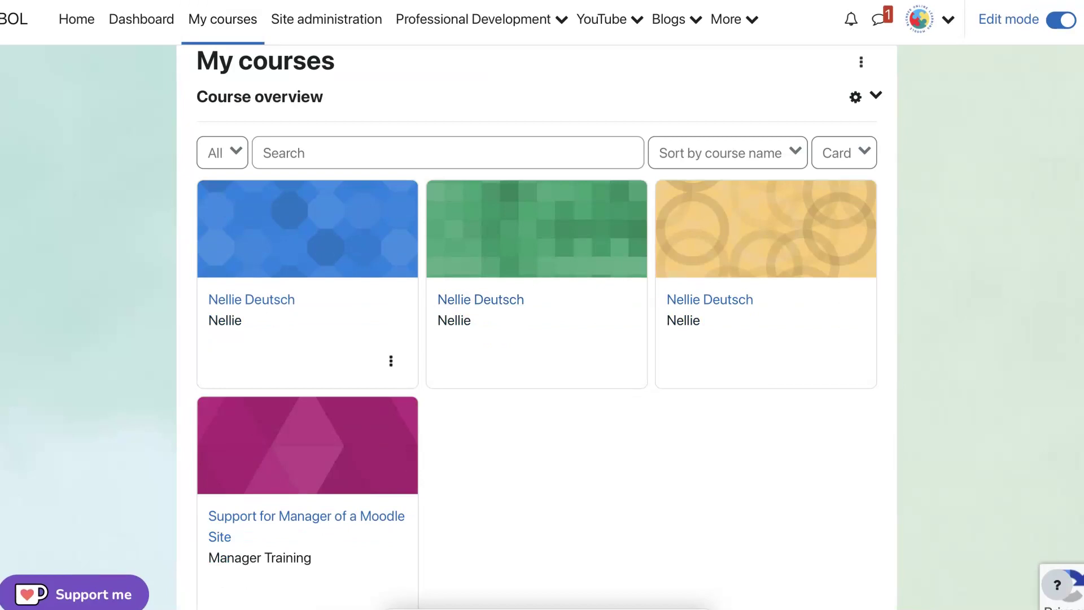
{"action": "scroll", "coordinate": [537, 339], "scroll_direction": "down", "scroll_amount": 1}
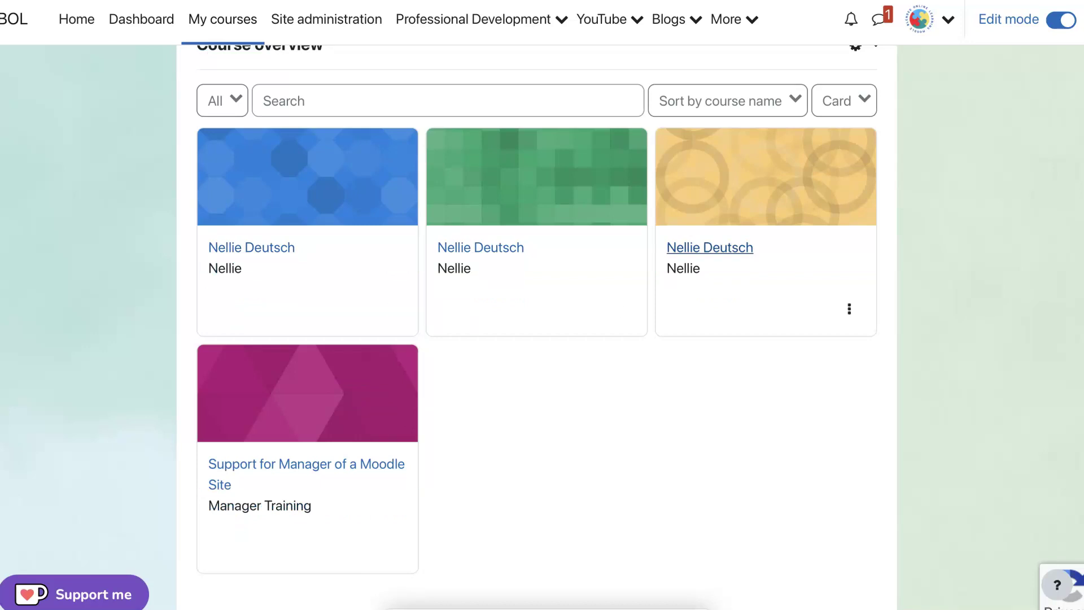
{"action": "left_click", "coordinate": [849, 309]}
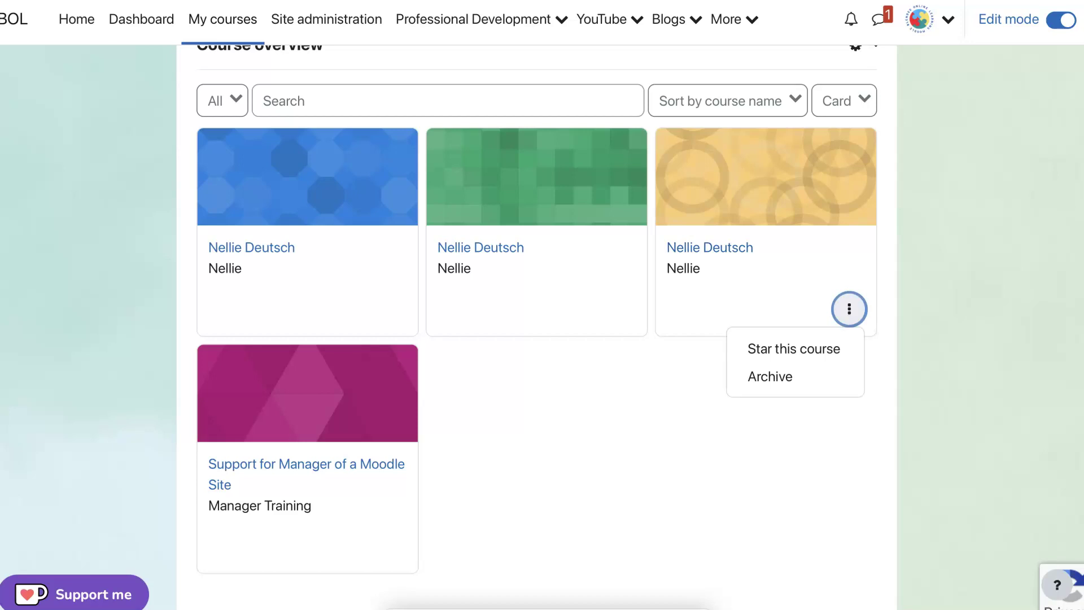
{"action": "left_click", "coordinate": [844, 100]}
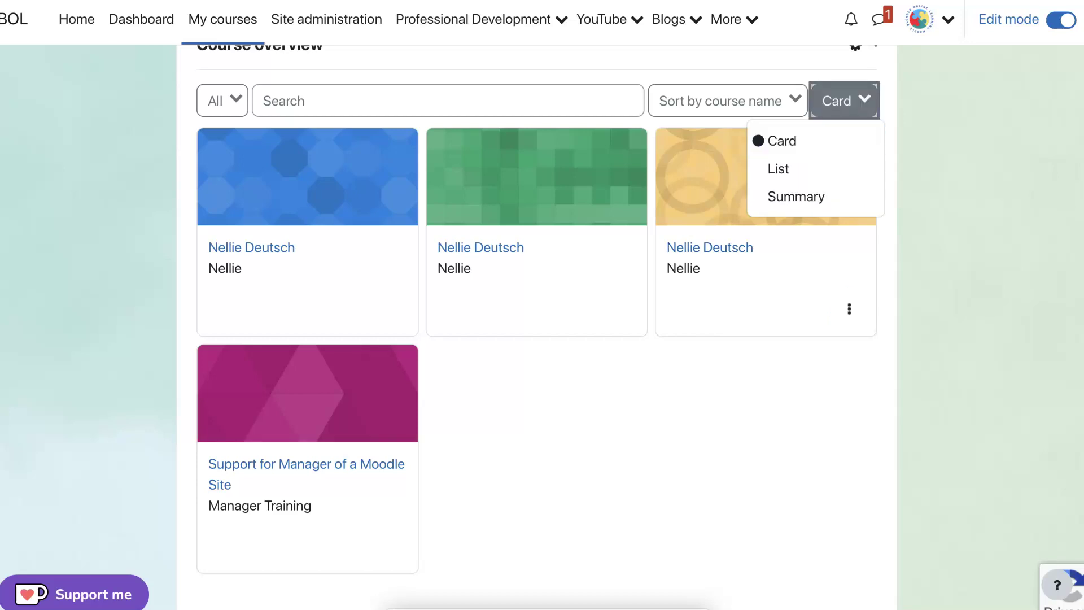
{"action": "left_click", "coordinate": [782, 246]}
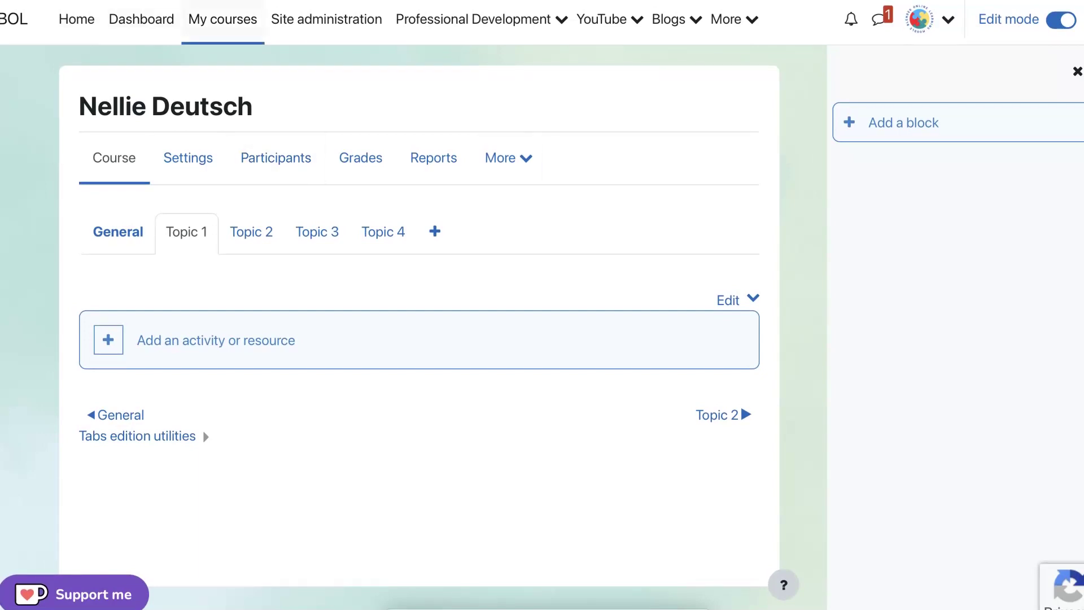
- Return to the My courses list
{"action": "left_click", "coordinate": [216, 18]}
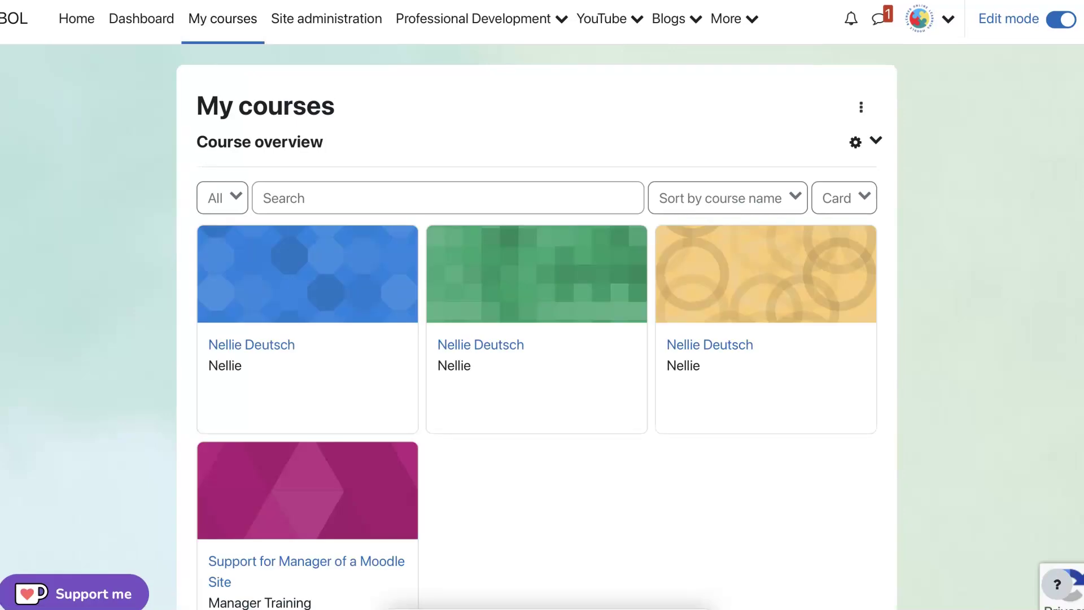
{"action": "scroll", "coordinate": [301, 68], "scroll_direction": "down", "scroll_amount": 2}
{"action": "scroll", "coordinate": [301, 72], "scroll_direction": "up", "scroll_amount": 2}
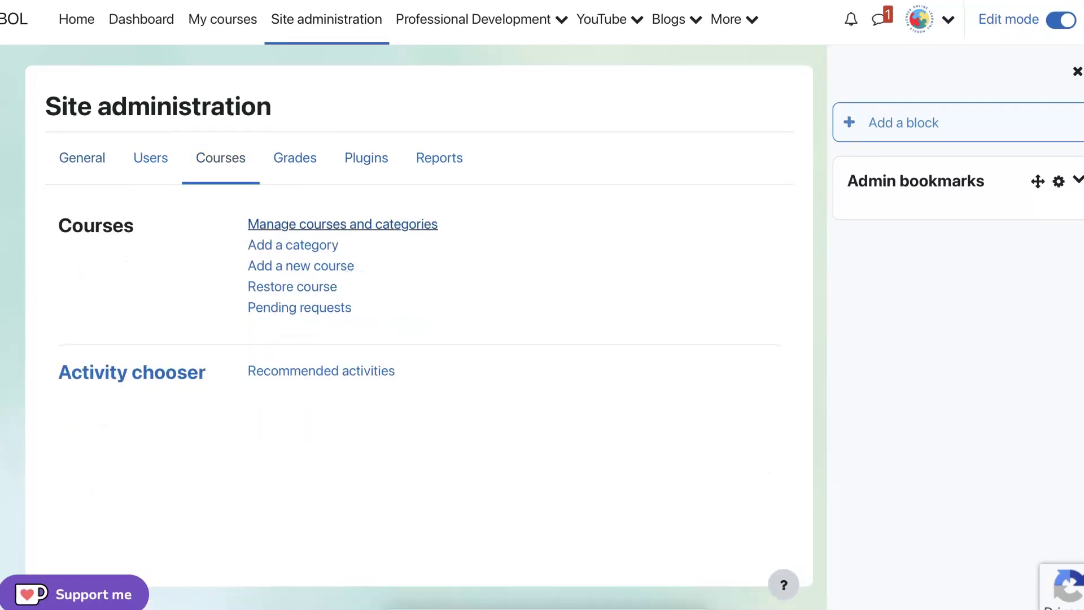
- Open the Manage courses and categories page
{"action": "left_click", "coordinate": [343, 224]}
{"action": "scroll", "coordinate": [378, 279], "scroll_direction": "down", "scroll_amount": 5}
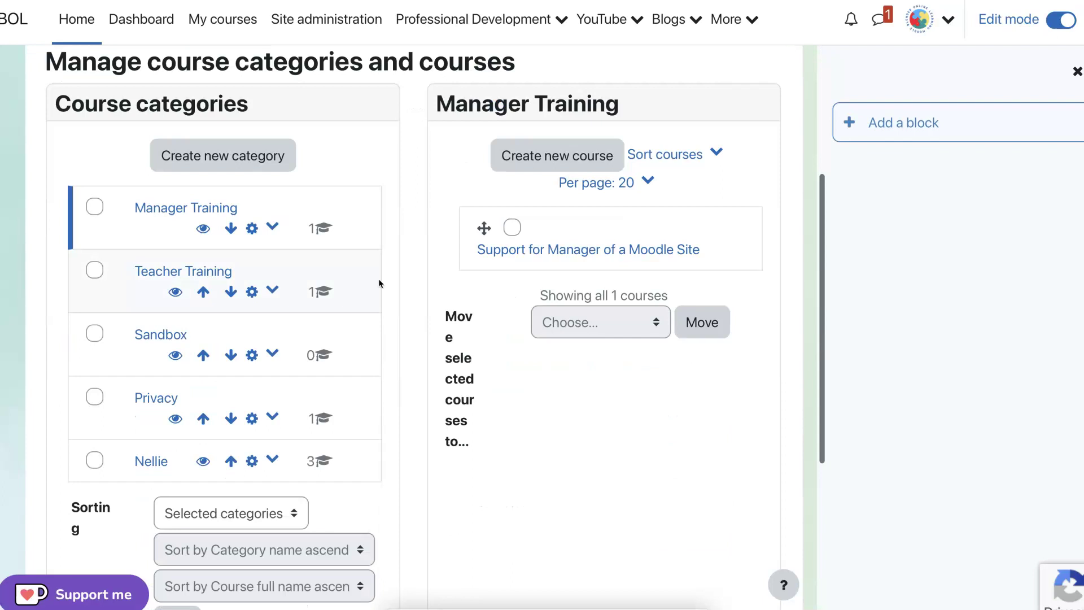
{"action": "scroll", "coordinate": [378, 279], "scroll_direction": "down", "scroll_amount": 2}
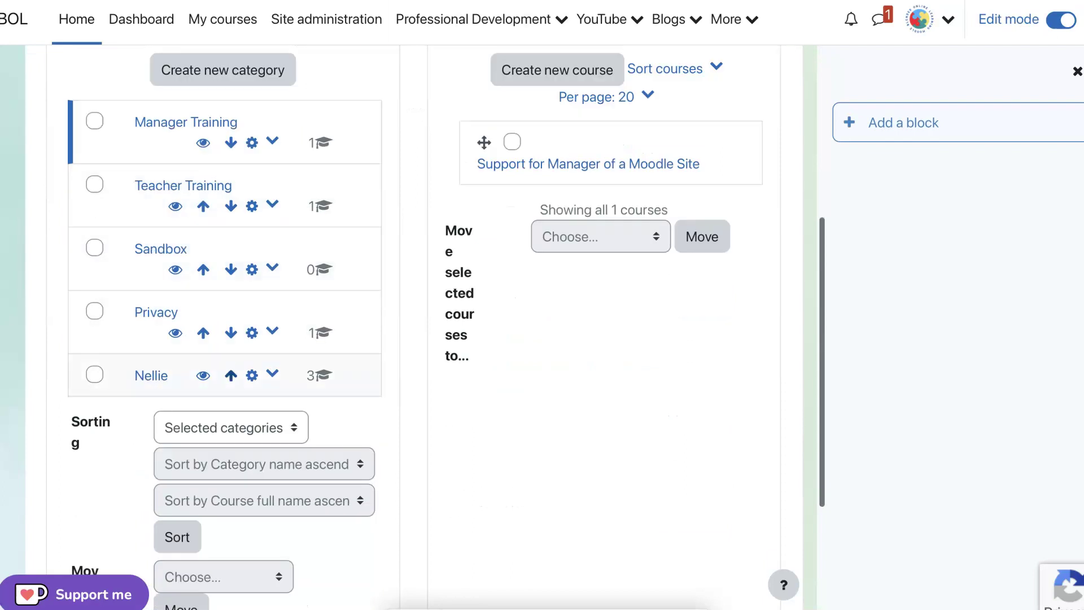
- Open and close the personal category's actions menu twice without choosing an action
{"action": "left_click", "coordinate": [251, 375]}
{"action": "scroll", "coordinate": [250, 378], "scroll_direction": "down", "scroll_amount": 3}
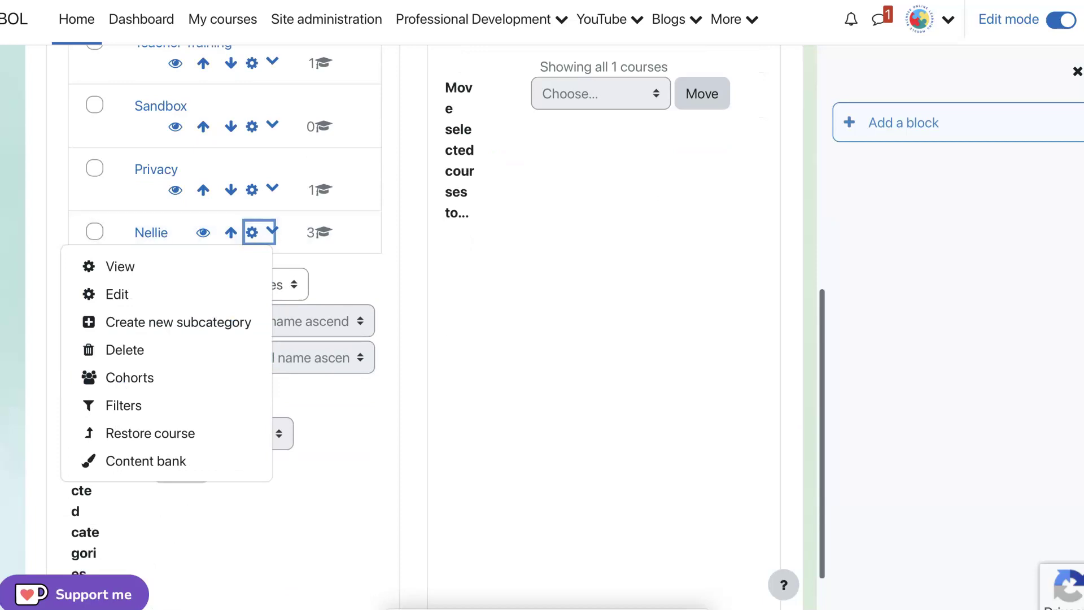
{"action": "key", "text": "Escape"}
{"action": "scroll", "coordinate": [285, 323], "scroll_direction": "down", "scroll_amount": 2}
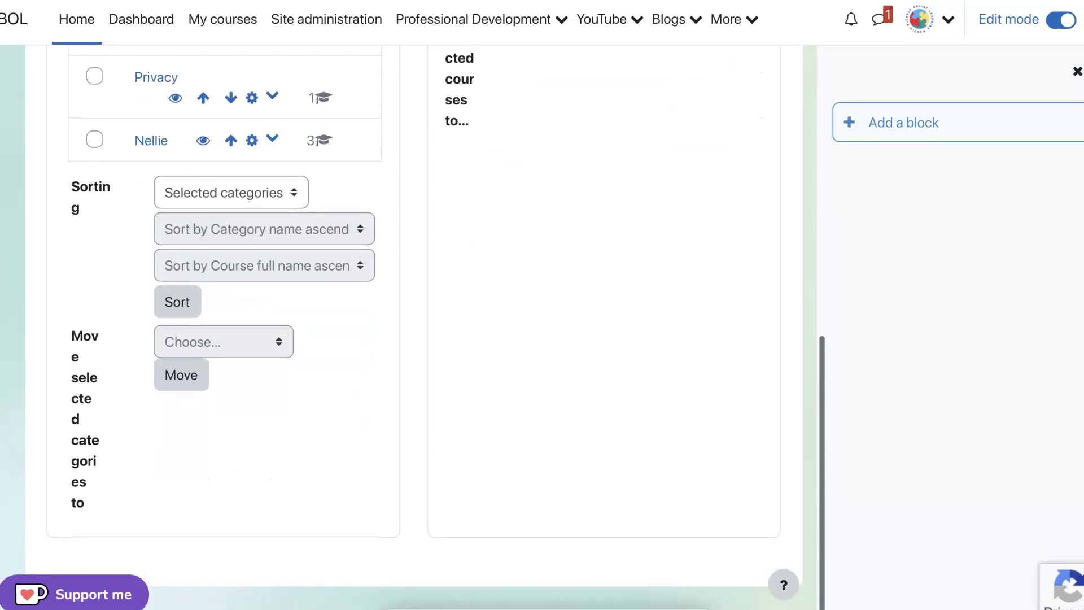
{"action": "scroll", "coordinate": [411, 176], "scroll_direction": "up", "scroll_amount": 4}
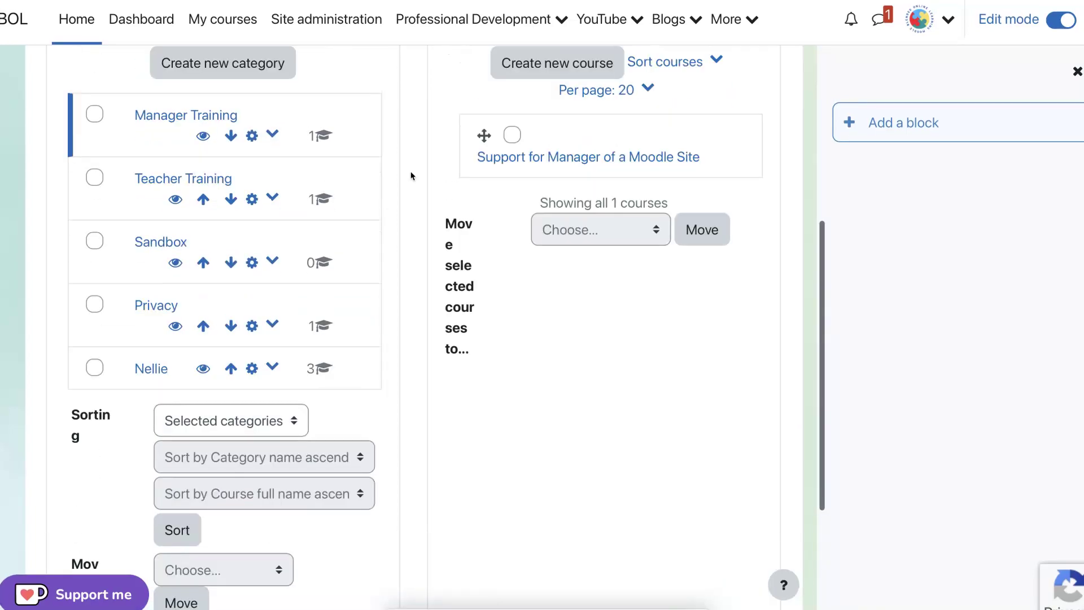
{"action": "scroll", "coordinate": [410, 176], "scroll_direction": "up", "scroll_amount": 1}
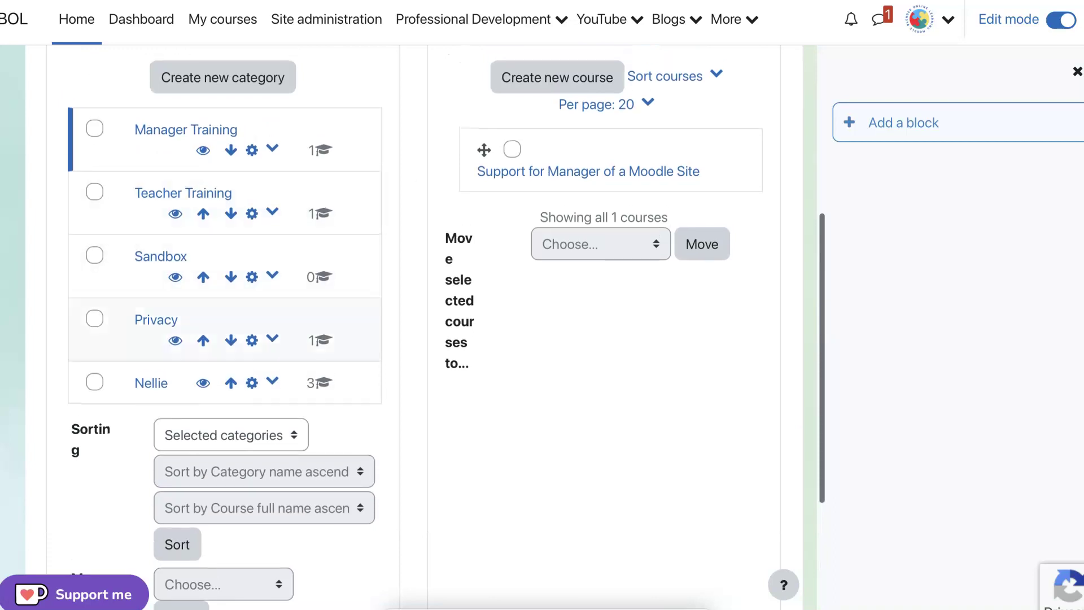
{"action": "left_click", "coordinate": [252, 383]}
{"action": "scroll", "coordinate": [113, 377], "scroll_direction": "down", "scroll_amount": 2}
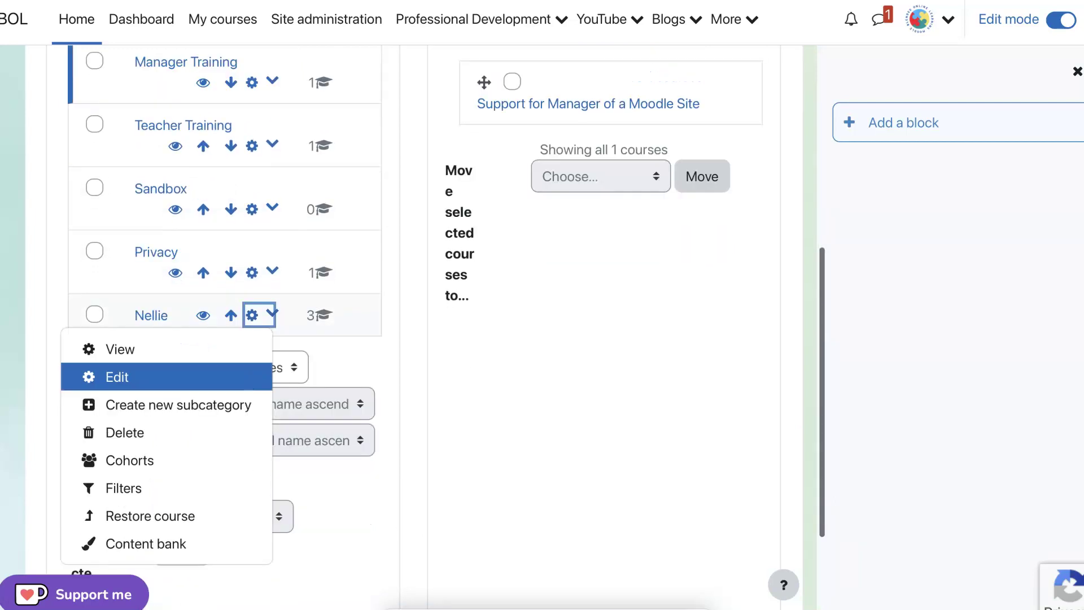
{"action": "scroll", "coordinate": [113, 377], "scroll_direction": "down", "scroll_amount": 1}
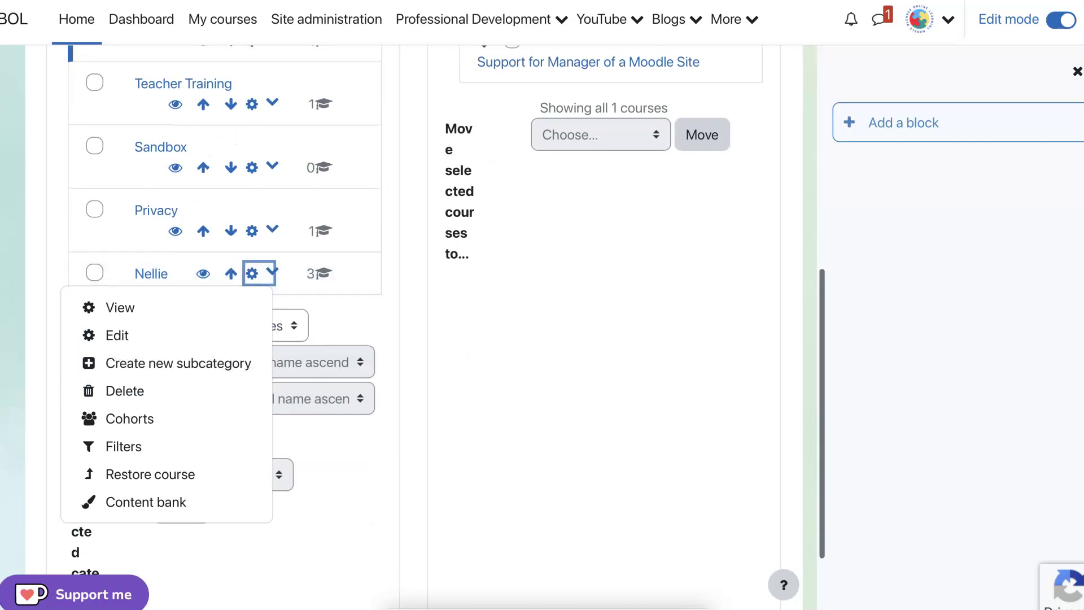
{"action": "key", "text": "Escape"}
{"action": "scroll", "coordinate": [561, 253], "scroll_direction": "up", "scroll_amount": 2}
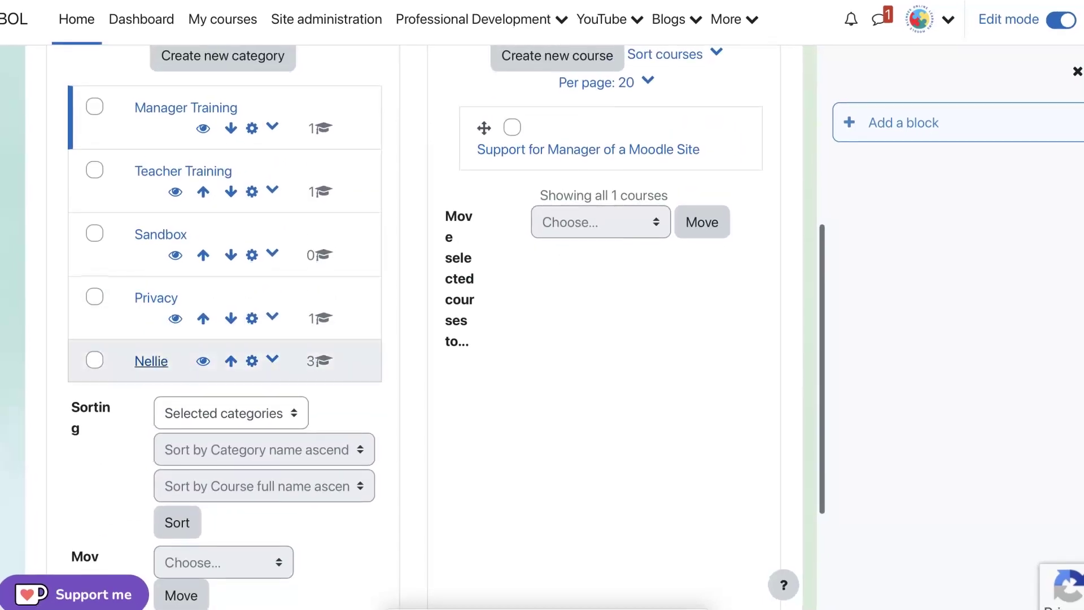
- Open the personal category and tick its third and second duplicate courses
{"action": "left_click", "coordinate": [152, 361]}
{"action": "scroll", "coordinate": [537, 198], "scroll_direction": "down", "scroll_amount": 3}
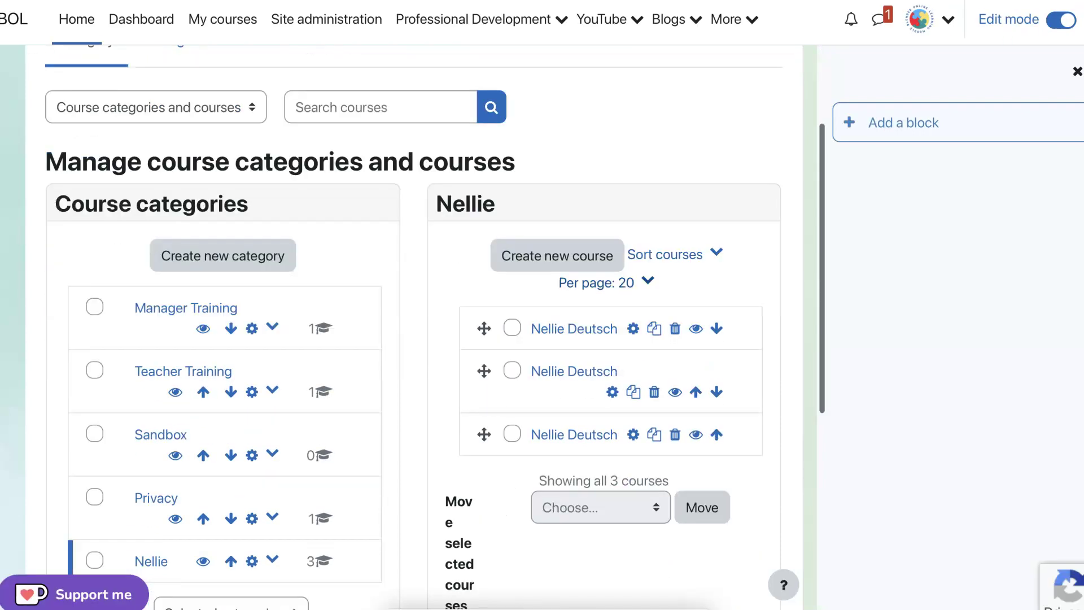
{"action": "scroll", "coordinate": [575, 329], "scroll_direction": "down", "scroll_amount": 1}
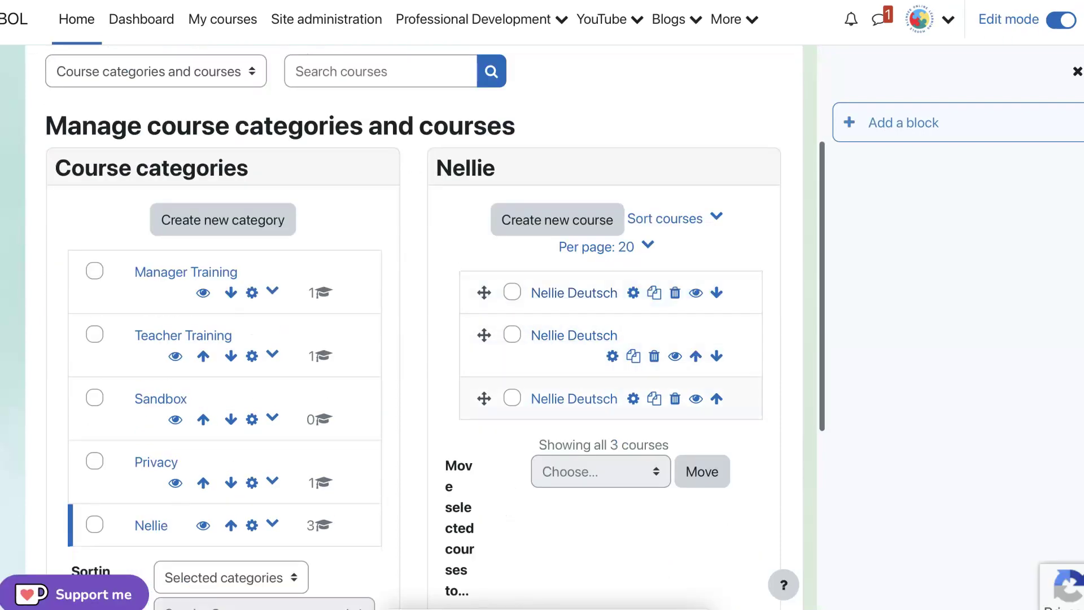
{"action": "left_click", "coordinate": [512, 399]}
{"action": "left_click", "coordinate": [512, 335]}
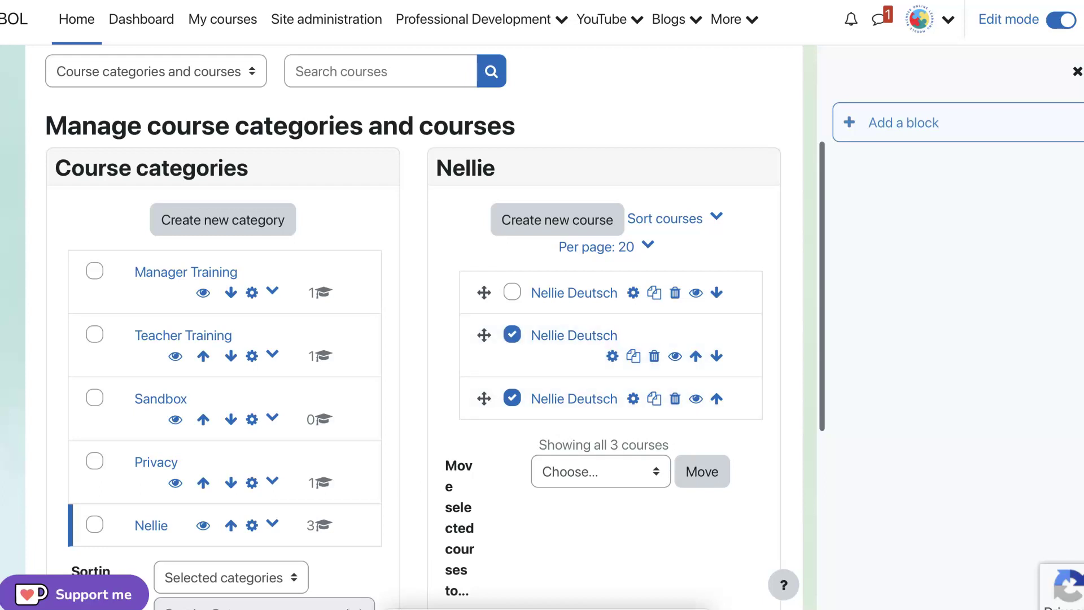
- Check the destination category list without moving, then delete the third course
{"action": "left_click", "coordinate": [601, 472]}
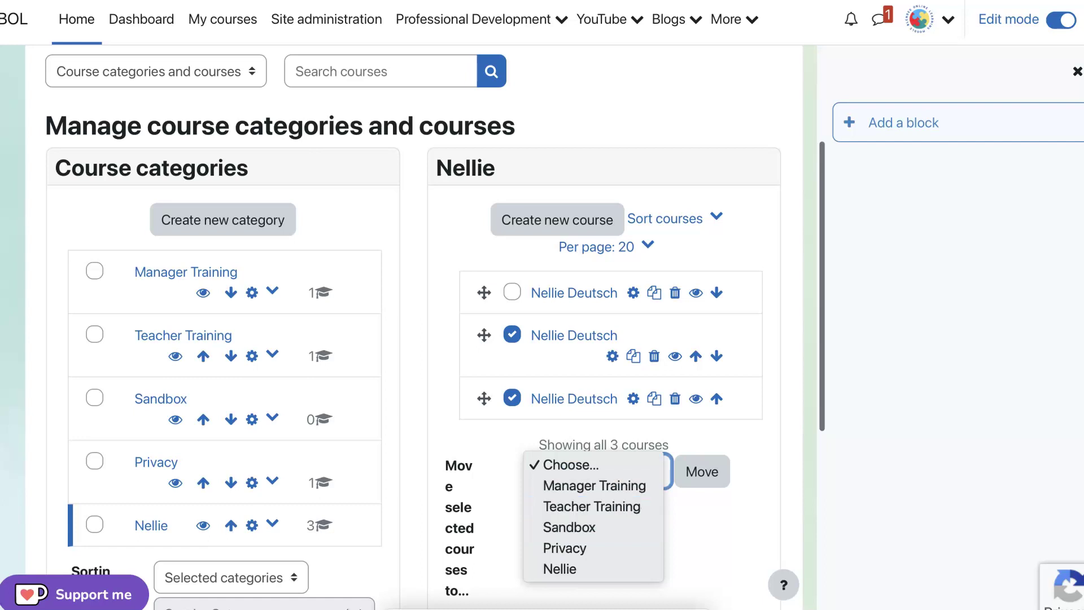
{"action": "key", "text": "Escape"}
{"action": "scroll", "coordinate": [424, 328], "scroll_direction": "down", "scroll_amount": 1}
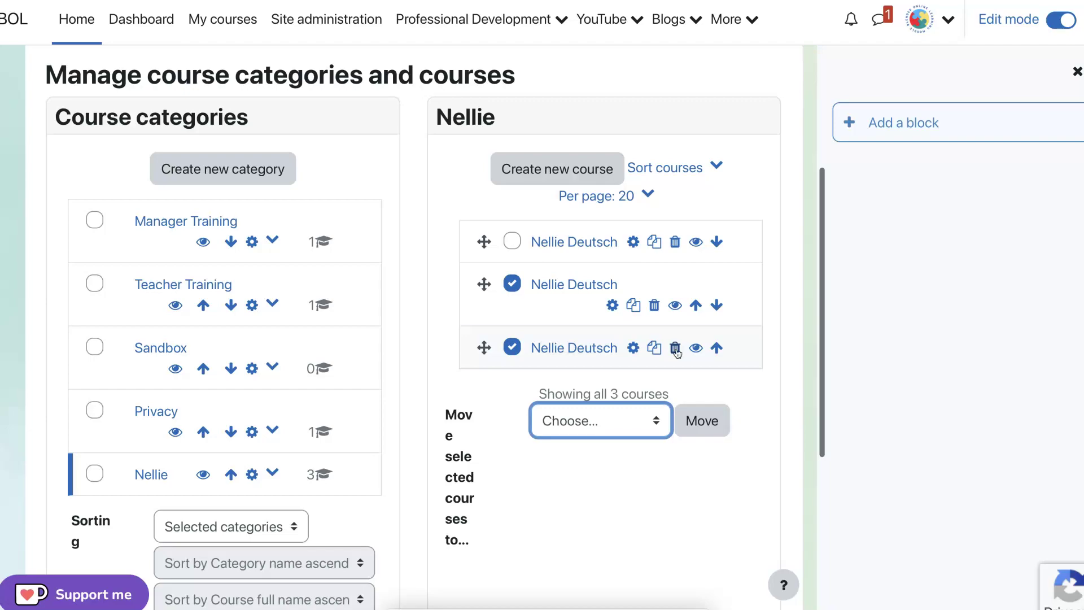
{"action": "left_click", "coordinate": [675, 349]}
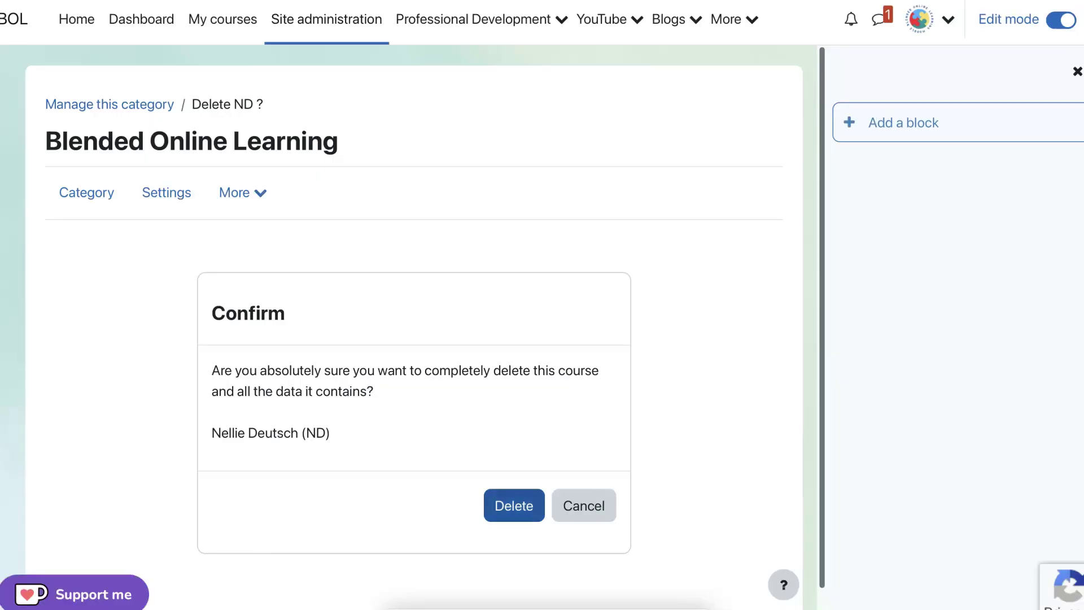
- Confirm complete deletion of the ND course and return to the category's course list
{"action": "left_click", "coordinate": [514, 506]}
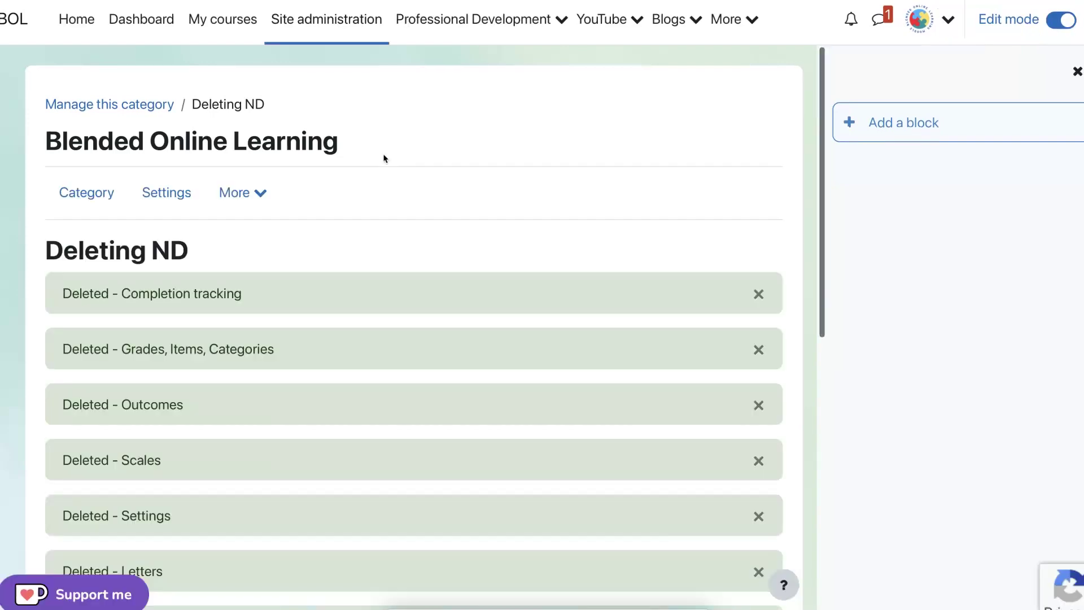
{"action": "scroll", "coordinate": [383, 160], "scroll_direction": "down", "scroll_amount": 10}
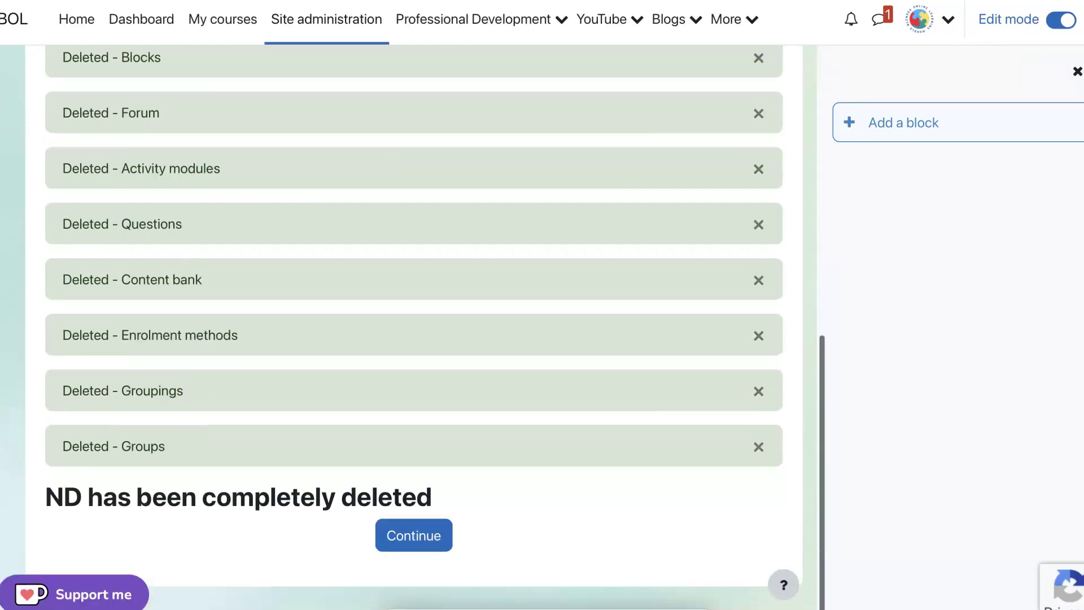
{"action": "left_click", "coordinate": [413, 536]}
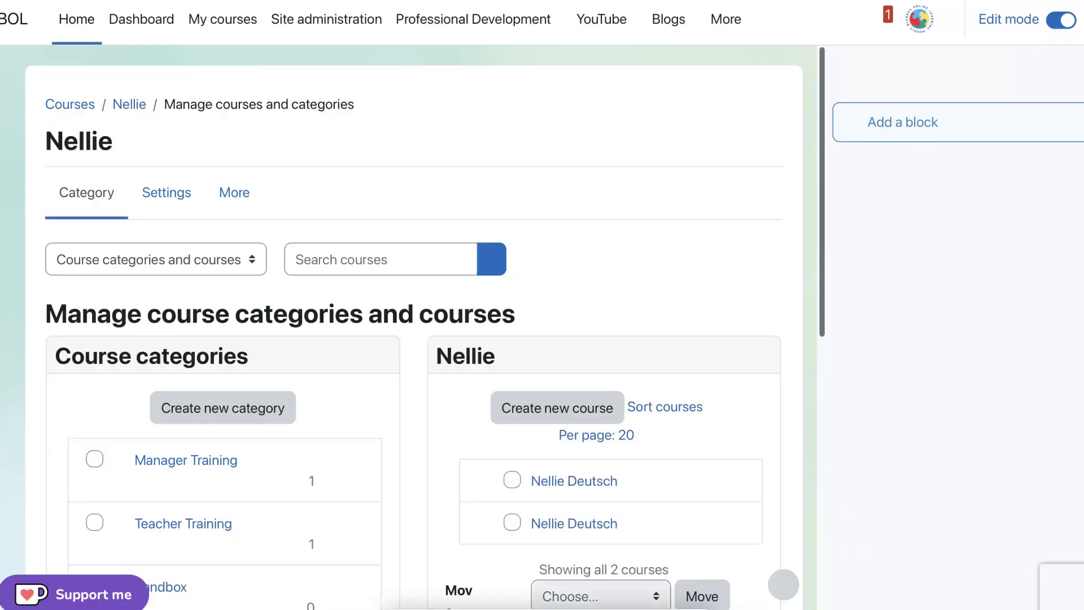
- Delete the remaining duplicate course N3D and return to the category's course list
{"action": "scroll", "coordinate": [675, 406], "scroll_direction": "down", "scroll_amount": 1}
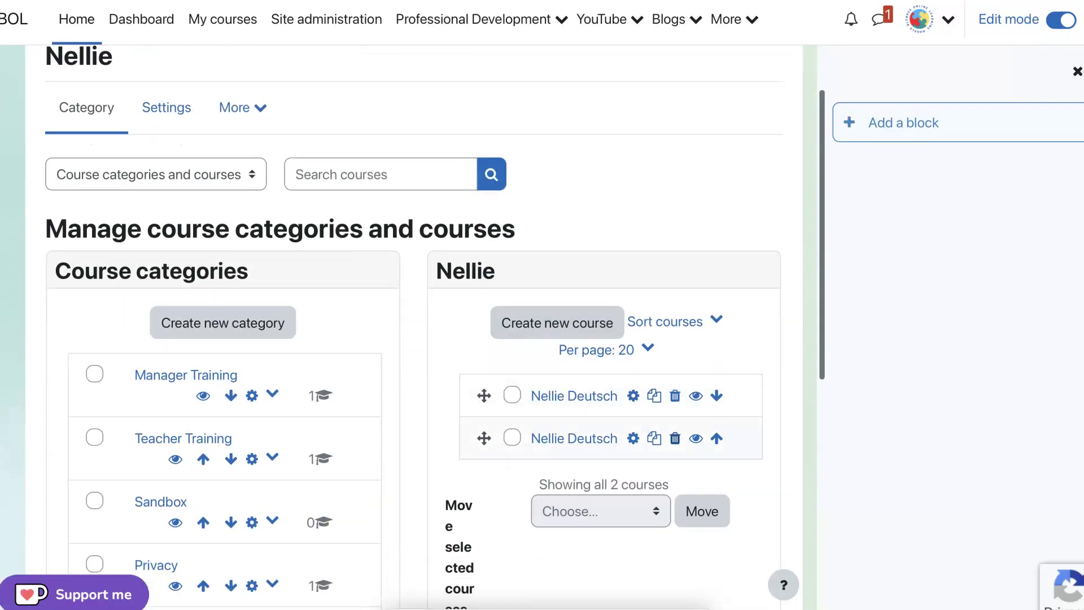
{"action": "left_click", "coordinate": [512, 438]}
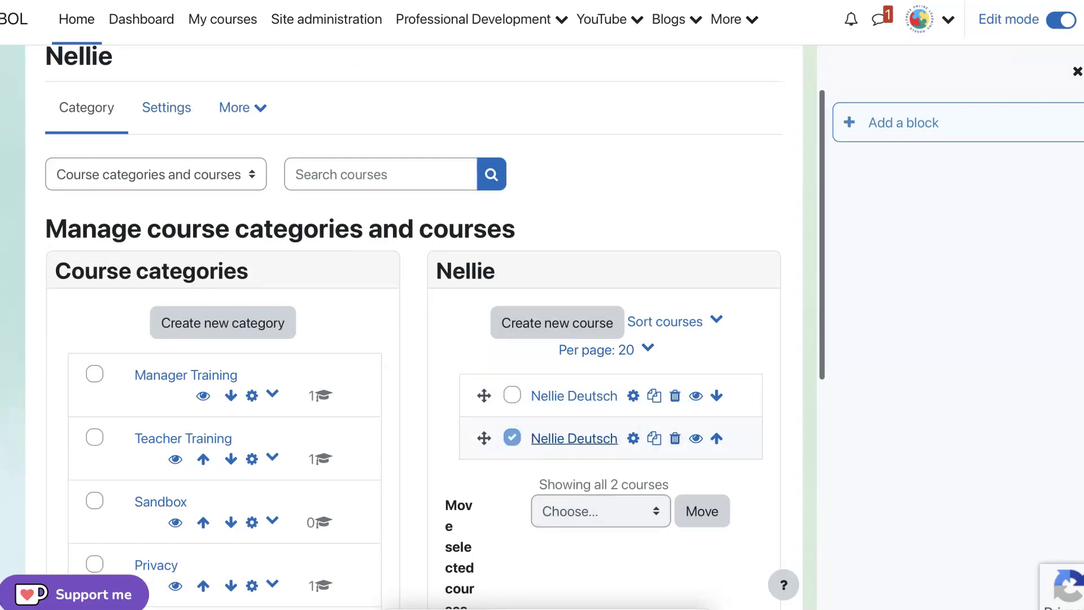
{"action": "left_click", "coordinate": [675, 438]}
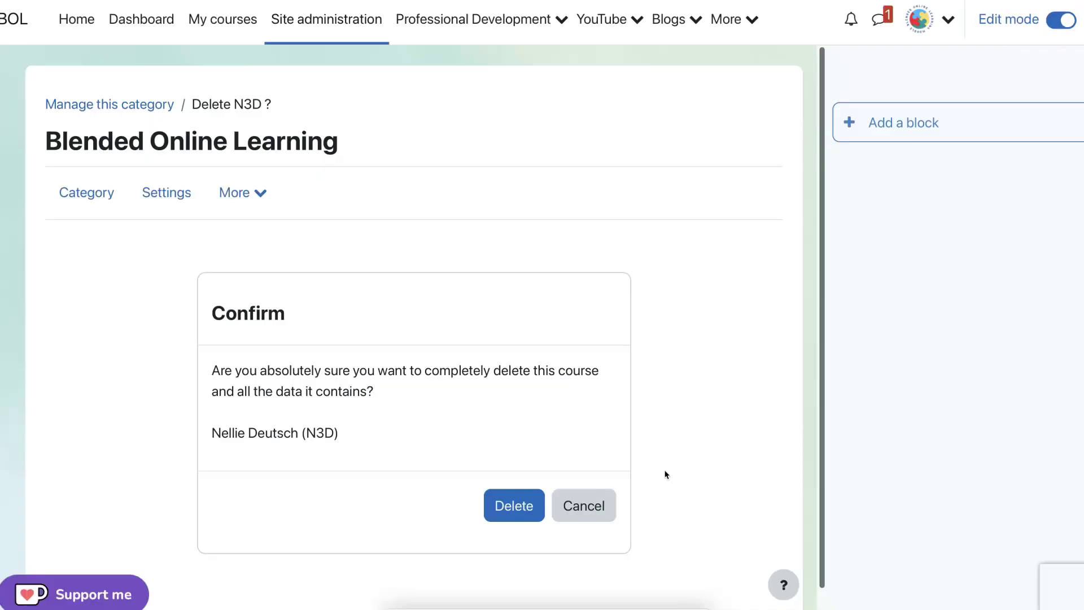
{"action": "left_click", "coordinate": [513, 503]}
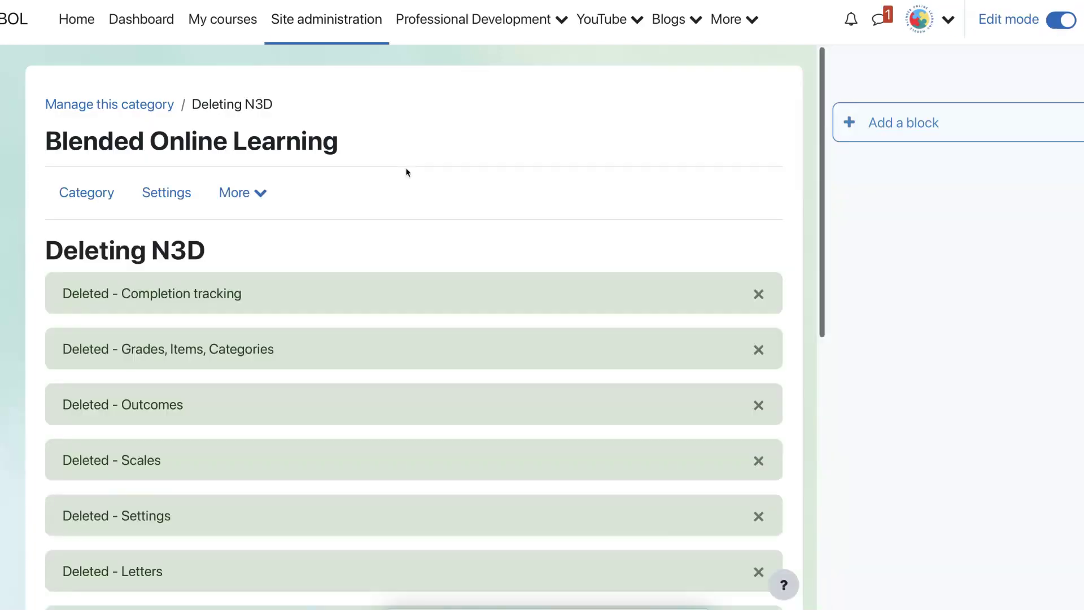
{"action": "scroll", "coordinate": [437, 171], "scroll_direction": "down", "scroll_amount": 10}
{"action": "scroll", "coordinate": [437, 170], "scroll_direction": "down", "scroll_amount": 3}
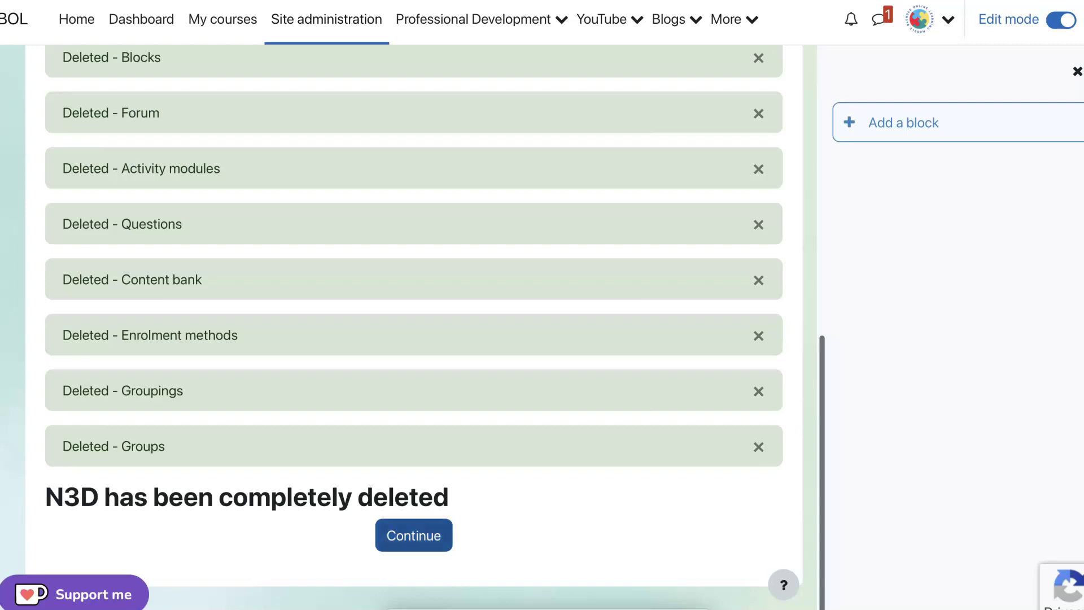
{"action": "left_click", "coordinate": [413, 535]}
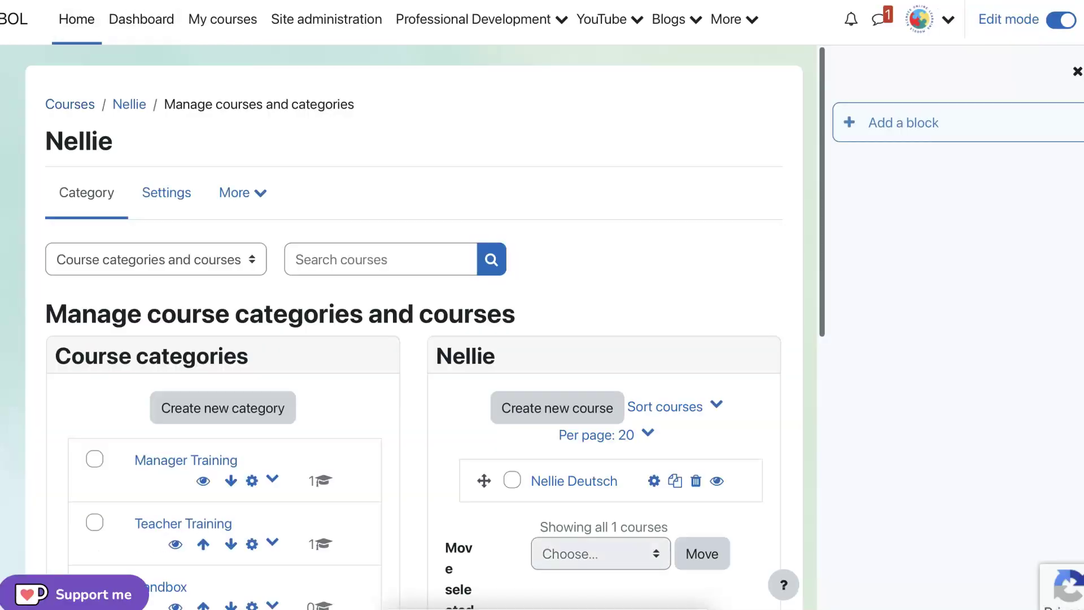
- Check Site administration's Courses > Pending requests for any courses awaiting approval
{"action": "scroll", "coordinate": [412, 328], "scroll_direction": "down", "scroll_amount": 2}
{"action": "scroll", "coordinate": [413, 327], "scroll_direction": "up", "scroll_amount": 2}
{"action": "left_click", "coordinate": [332, 20]}
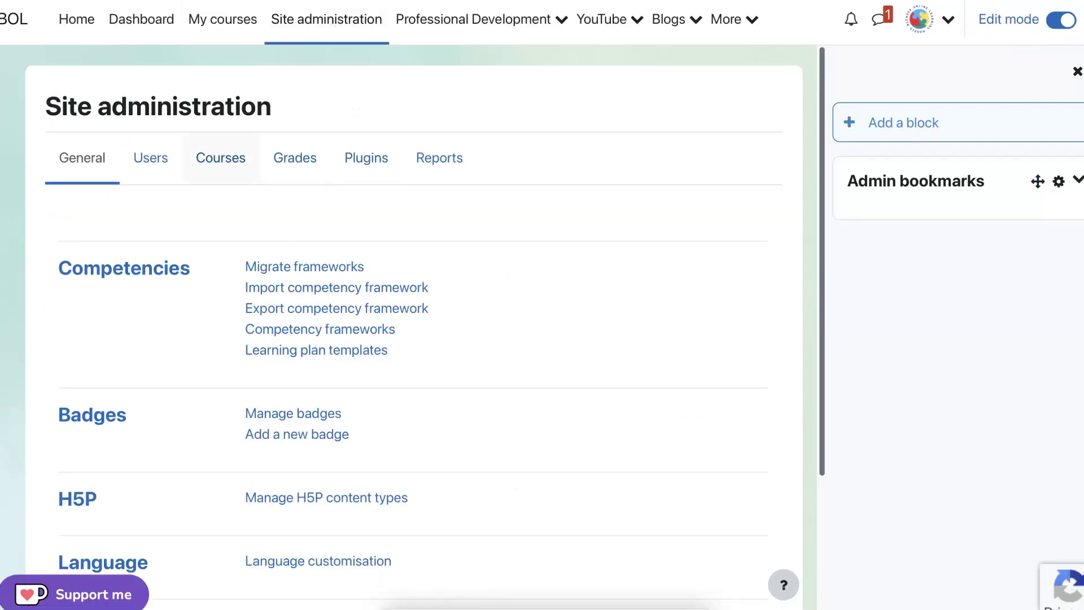
{"action": "left_click", "coordinate": [220, 158]}
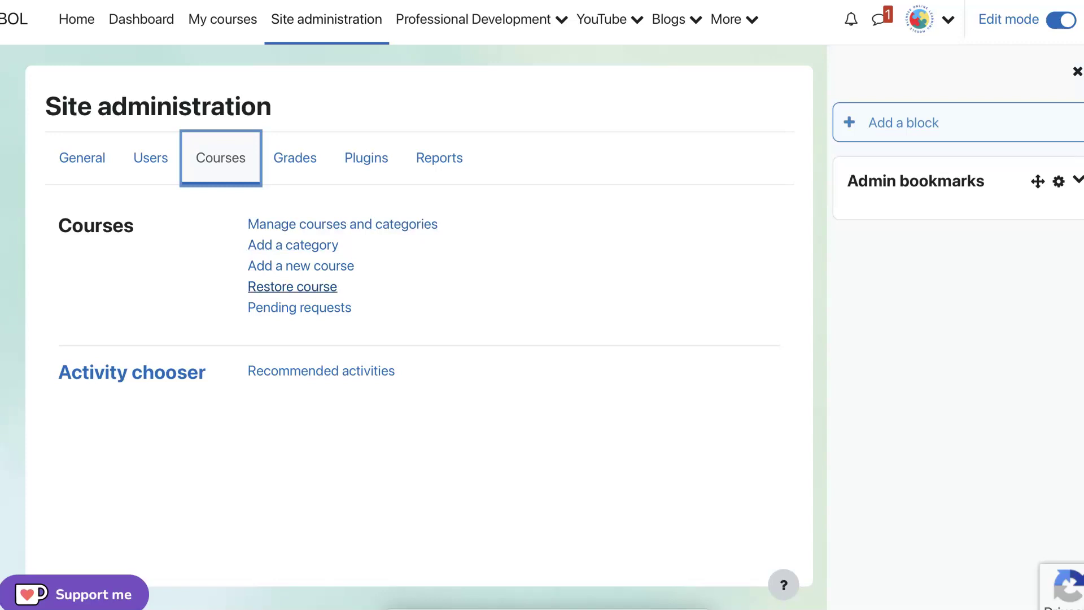
{"action": "left_click", "coordinate": [315, 309]}
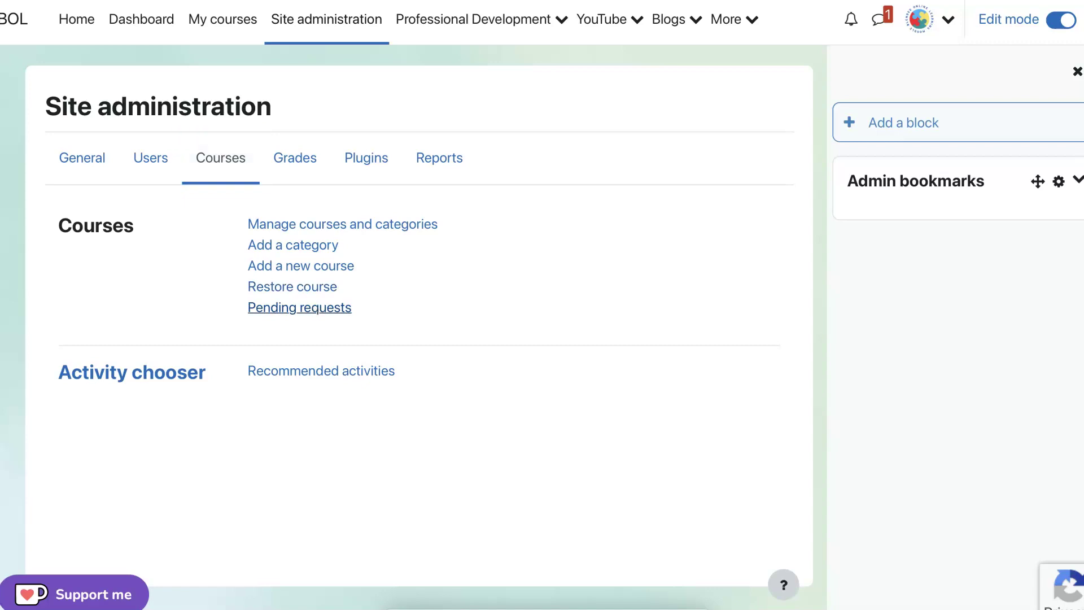